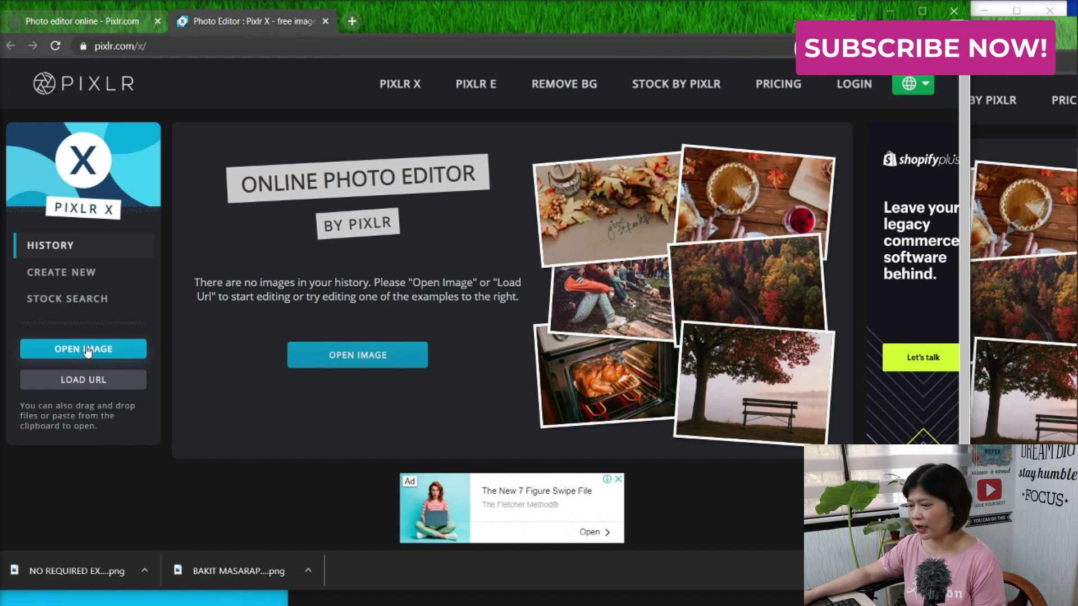
Open the image BAKIT MASARAP MA WORK AT HOME and pre-resize it to Full HD, 1920 x 1080.
{"action": "left_click", "coordinate": [87, 351]}
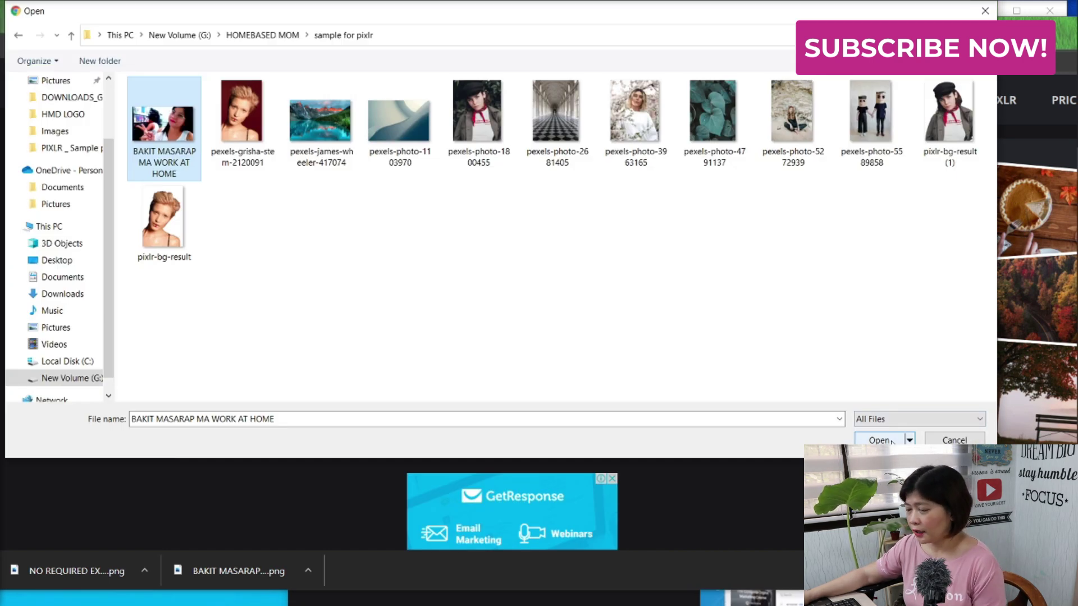
{"action": "left_click", "coordinate": [879, 441]}
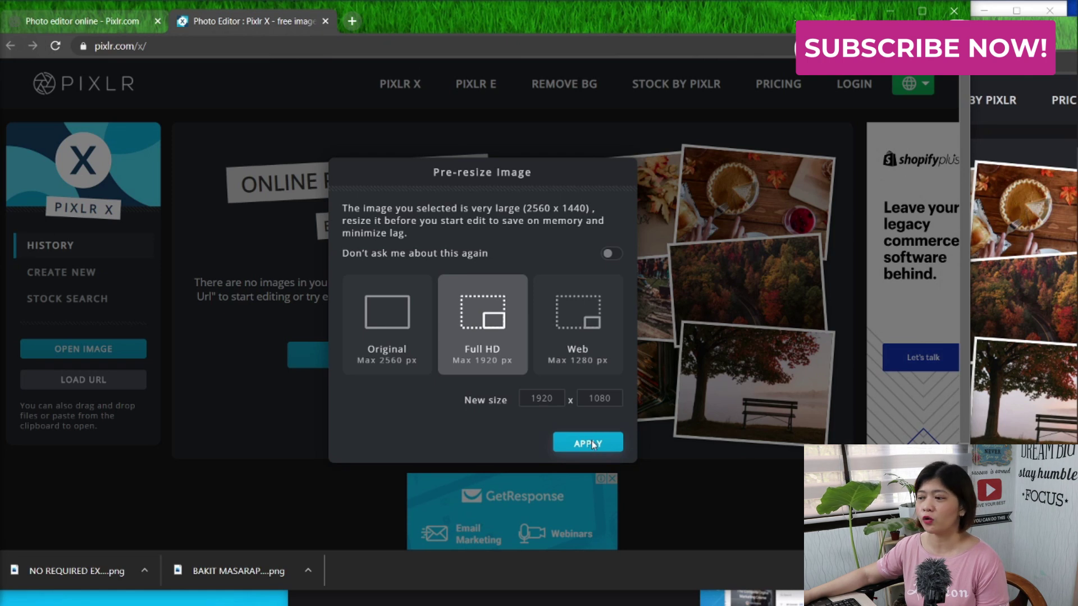
{"action": "left_click", "coordinate": [591, 443]}
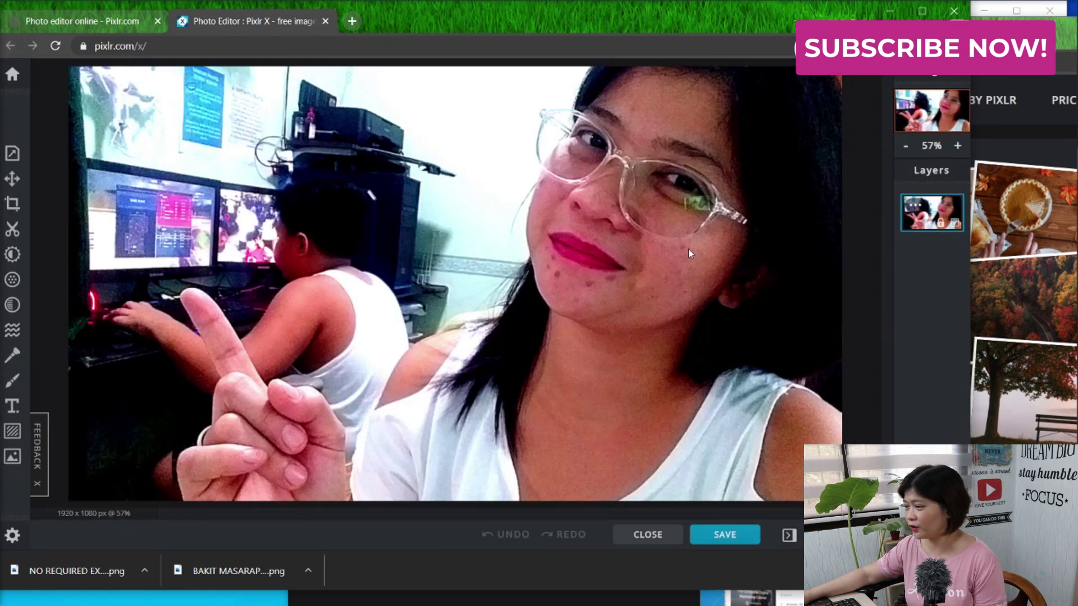
{"action": "scroll", "coordinate": [610, 317], "scroll_direction": "up", "scroll_amount": 5}
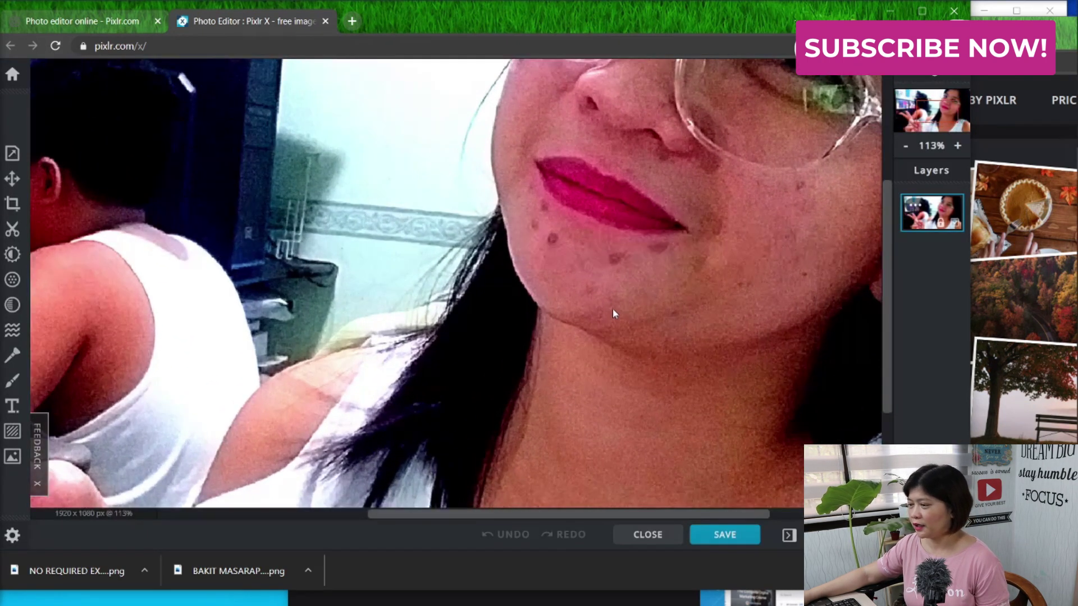
{"action": "scroll", "coordinate": [645, 276], "scroll_direction": "down", "scroll_amount": 4}
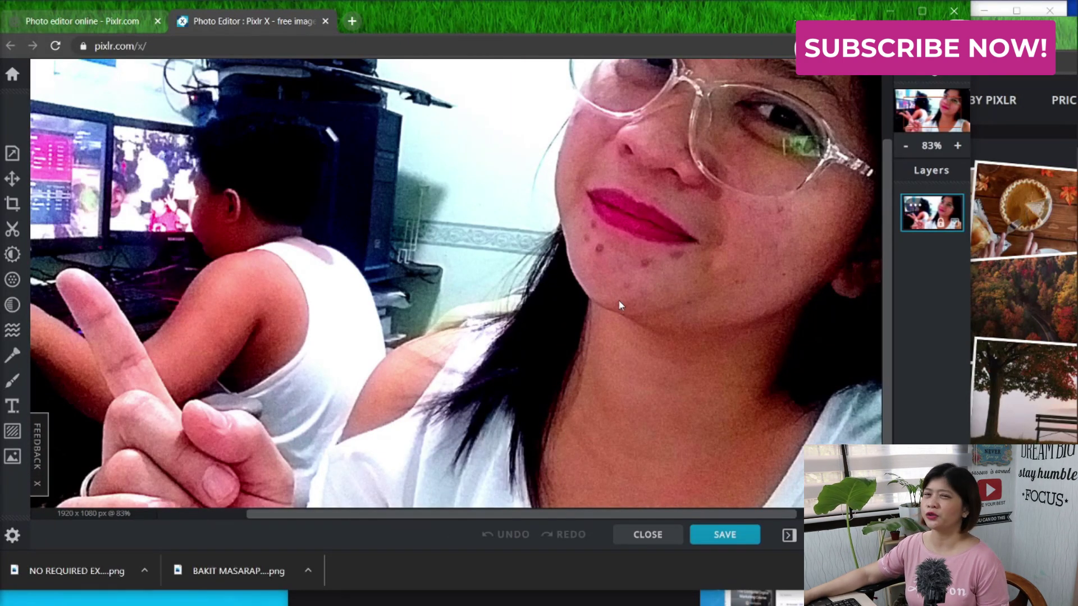
{"action": "scroll", "coordinate": [618, 299], "scroll_direction": "up", "scroll_amount": 2}
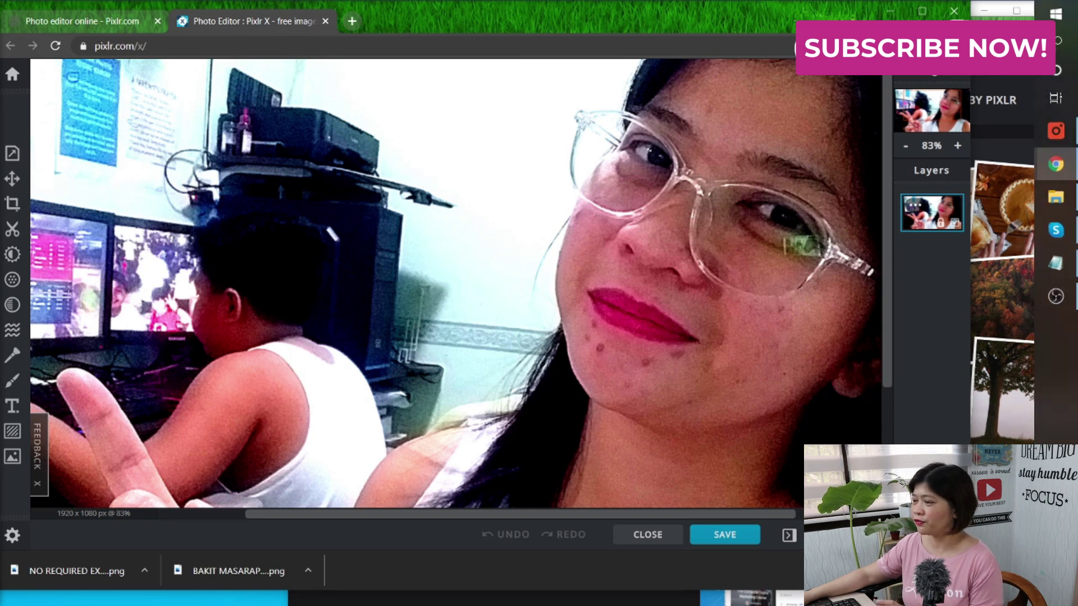
Switch to the Pixlr E window, open the photo of the couple with cardboard boxes on their heads, and reveal the window's layer list.
{"action": "left_click", "coordinate": [1013, 48]}
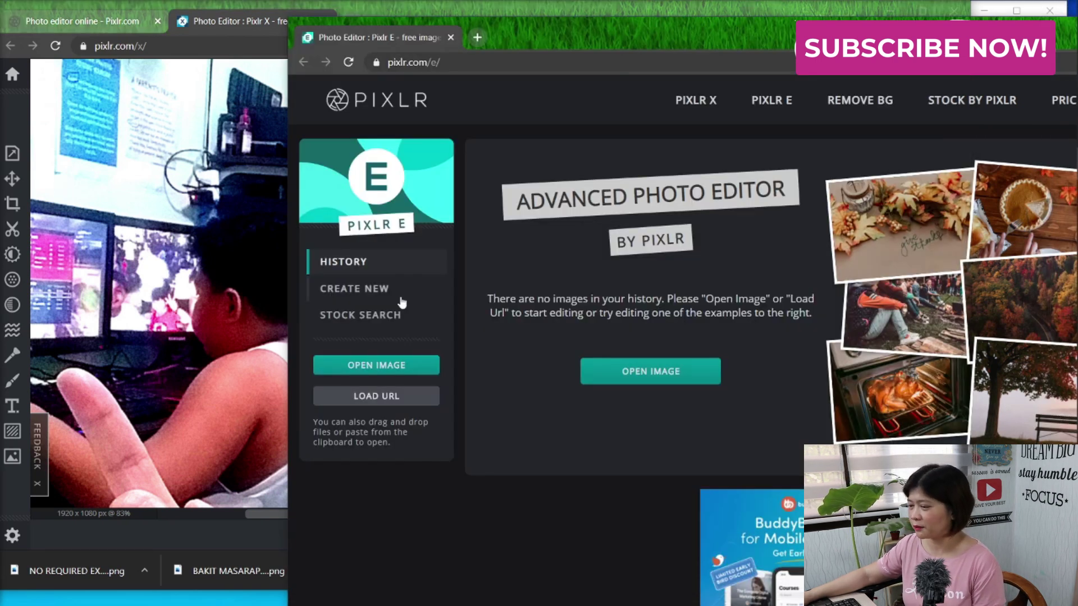
{"action": "left_click", "coordinate": [378, 366]}
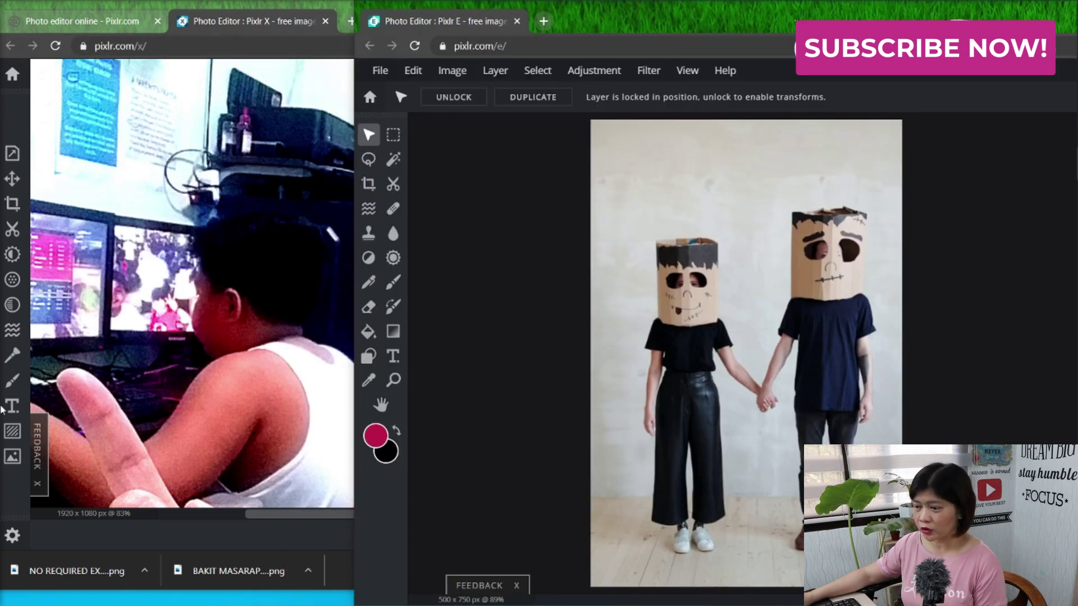
{"action": "scroll", "coordinate": [49, 202], "scroll_direction": "up", "scroll_amount": 1}
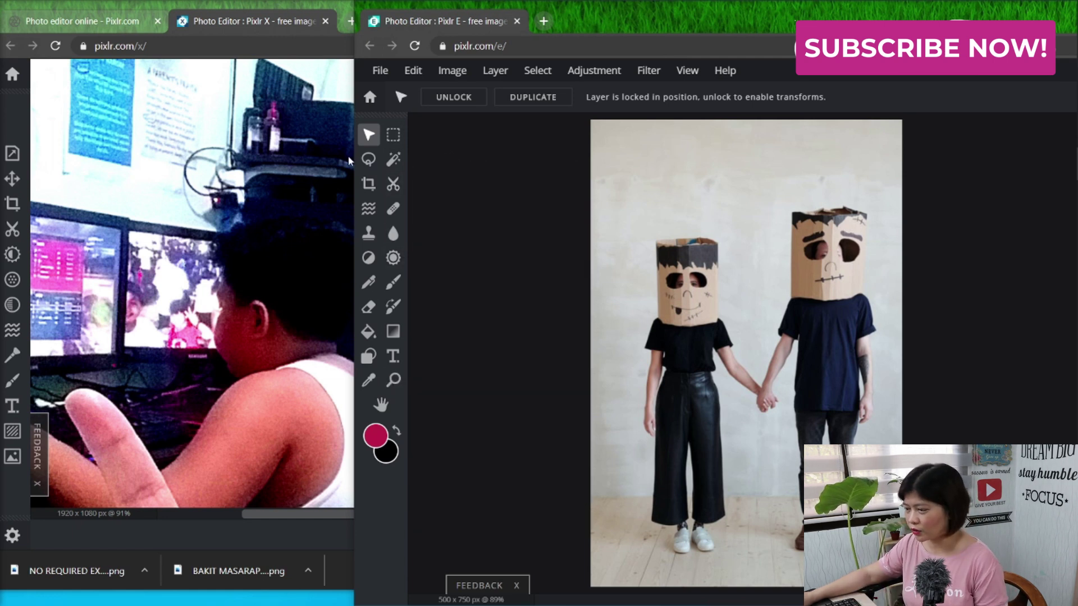
{"action": "left_click_drag", "start_coordinate": [682, 28], "coordinate": [455, 27]}
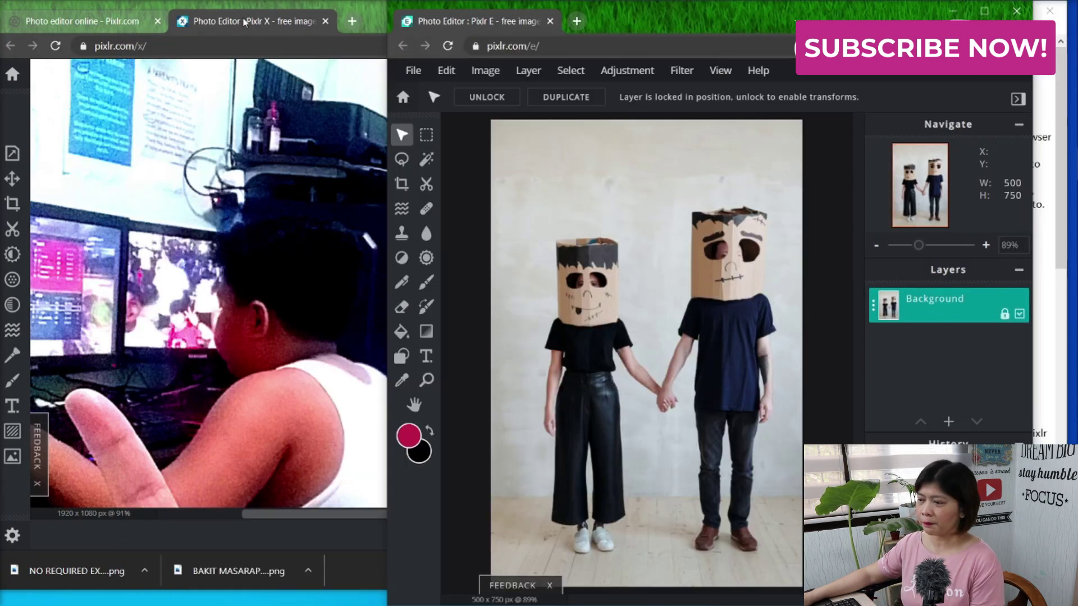
Open Remove BG in a new browser tab, remove the background from the black-capped woman's photo, and download the cutout.
{"action": "left_click", "coordinate": [245, 21]}
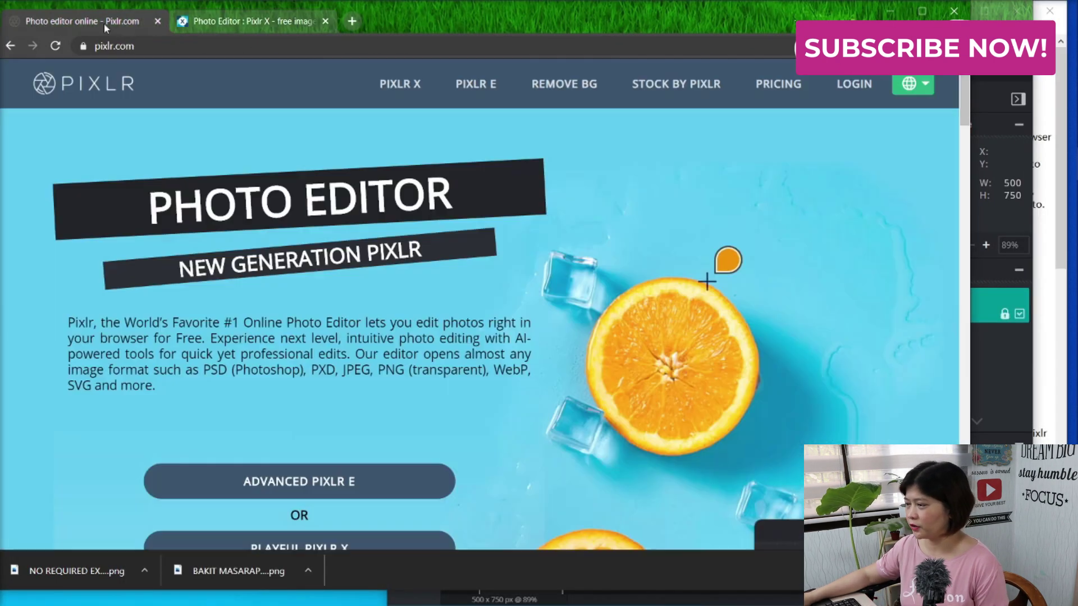
{"action": "left_click", "coordinate": [103, 21]}
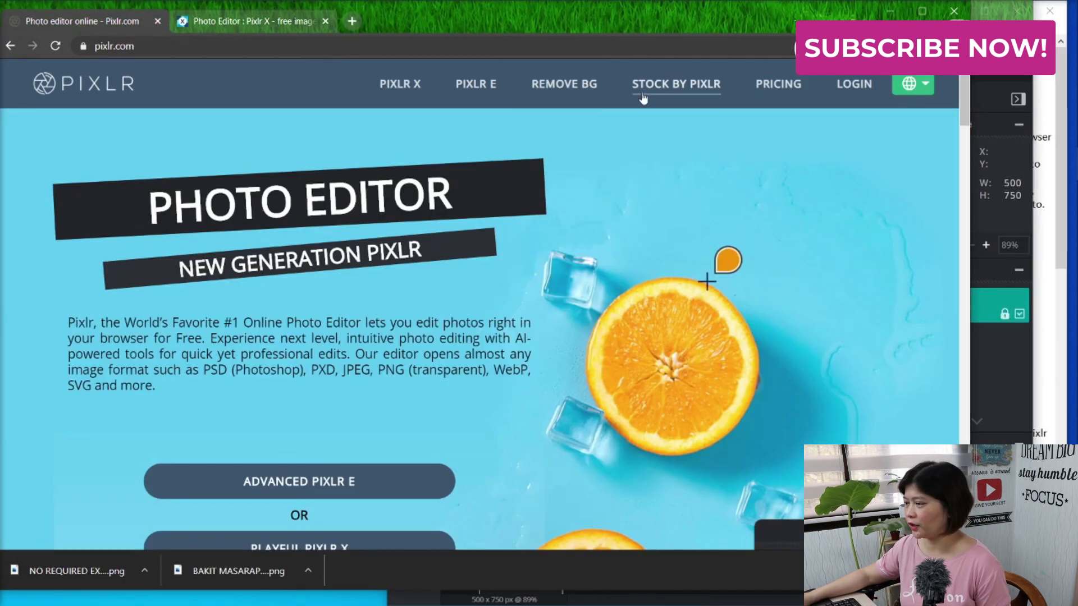
{"action": "right_click", "coordinate": [591, 90]}
{"action": "left_click", "coordinate": [616, 97]}
{"action": "left_click", "coordinate": [419, 21]}
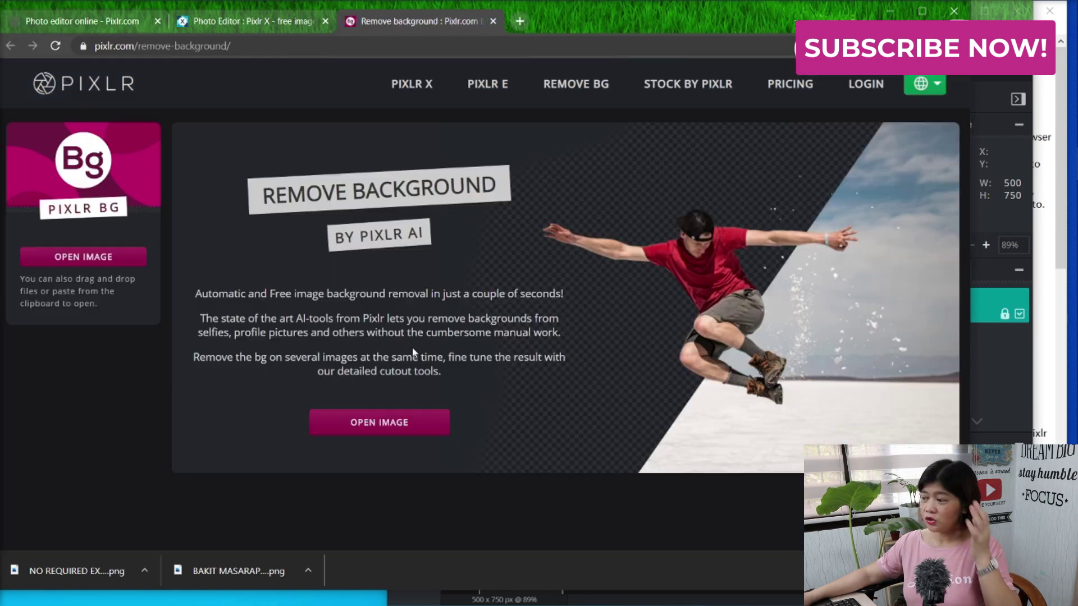
{"action": "left_click", "coordinate": [377, 424]}
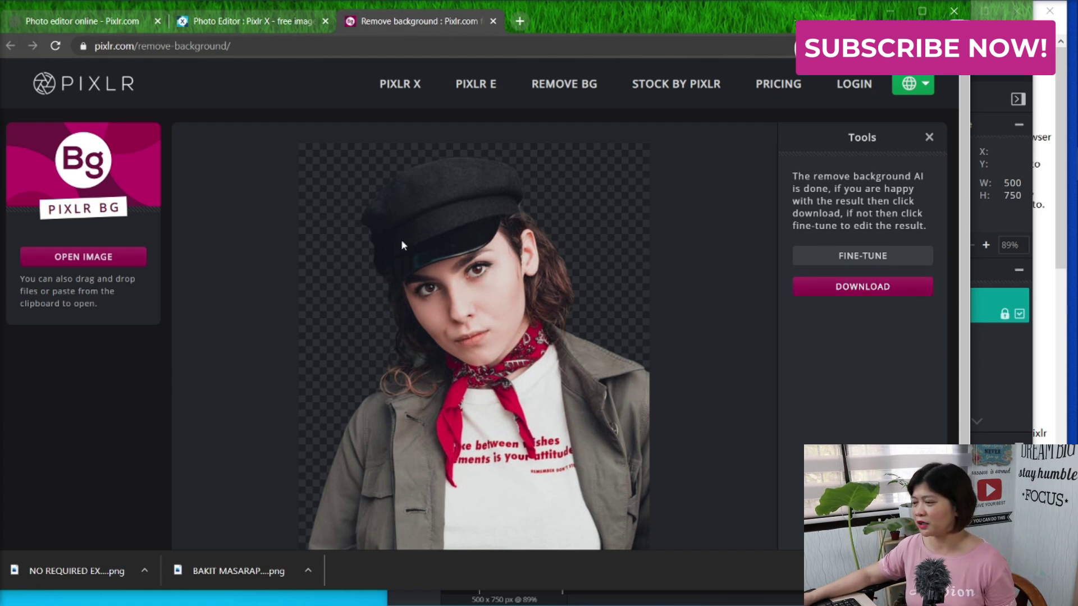
{"action": "left_click", "coordinate": [858, 294]}
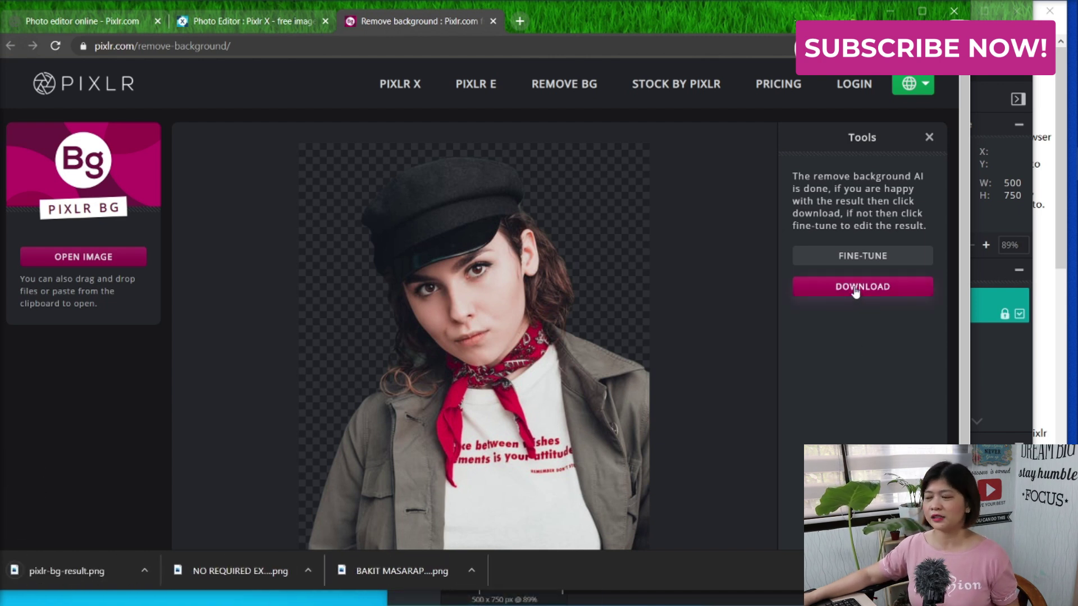
Return to the selfie in Pixlr X and start the Retouch heal tool with the Patch method at 10 px.
{"action": "left_click", "coordinate": [227, 21]}
{"action": "scroll", "coordinate": [214, 284], "scroll_direction": "right", "scroll_amount": 5}
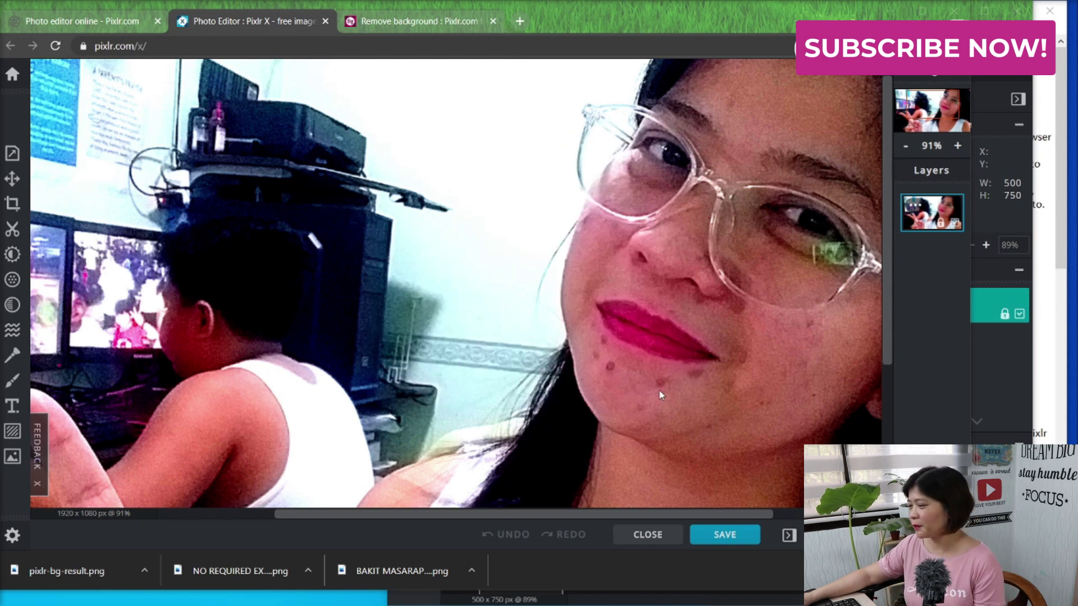
{"action": "left_click", "coordinate": [660, 390]}
{"action": "left_click", "coordinate": [13, 356]}
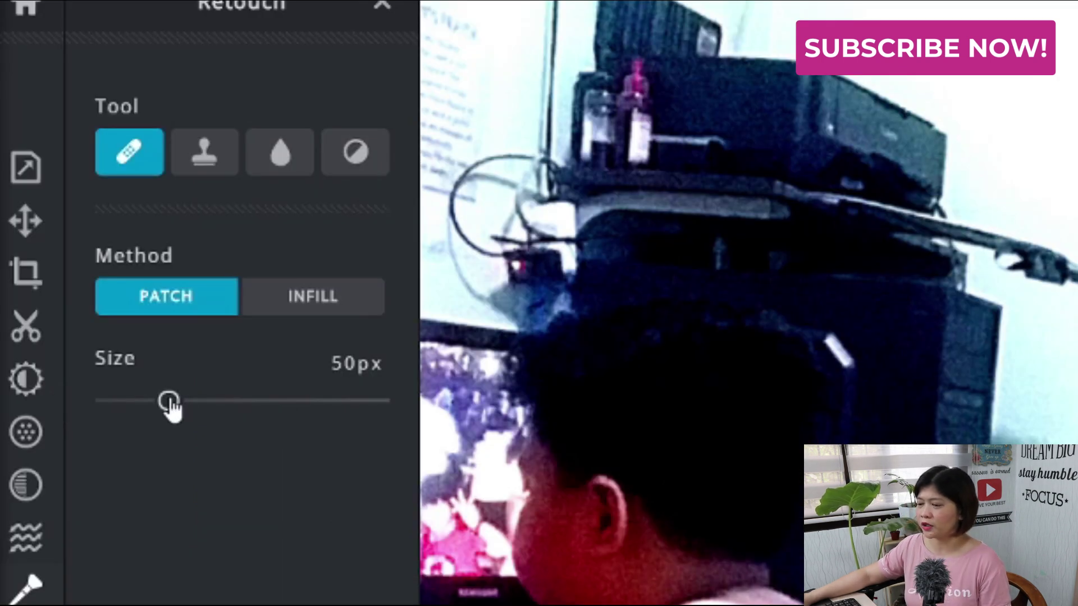
{"action": "left_click_drag", "start_coordinate": [169, 402], "coordinate": [114, 401]}
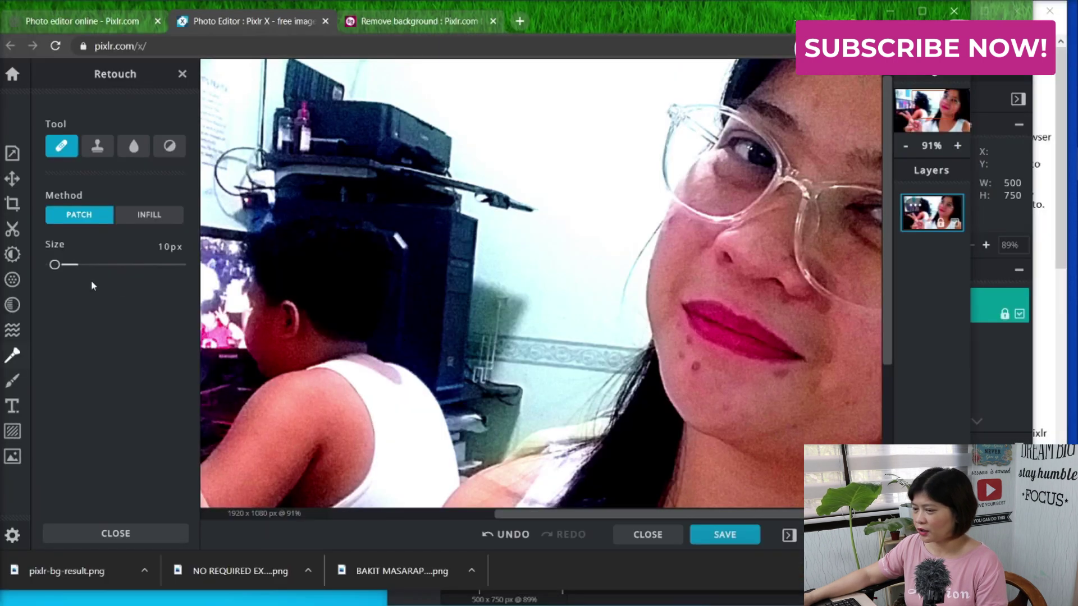
Try larger retouch brush sizes, settle on 32 px, and patch the large dark spot on the woman's chin.
{"action": "left_click_drag", "start_coordinate": [55, 266], "coordinate": [160, 266]}
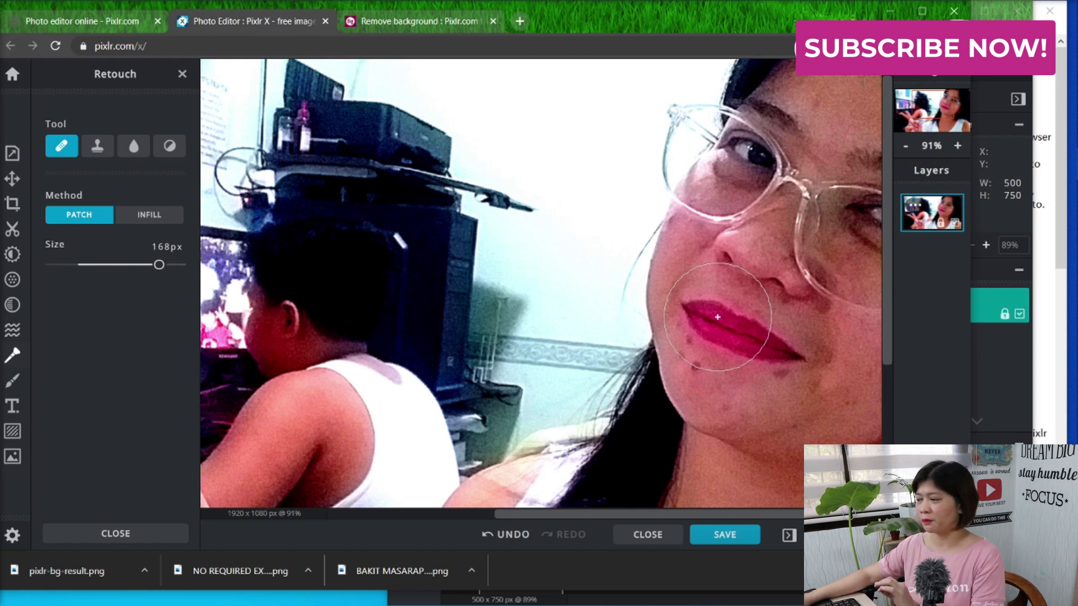
{"action": "left_click_drag", "start_coordinate": [158, 266], "coordinate": [126, 266]}
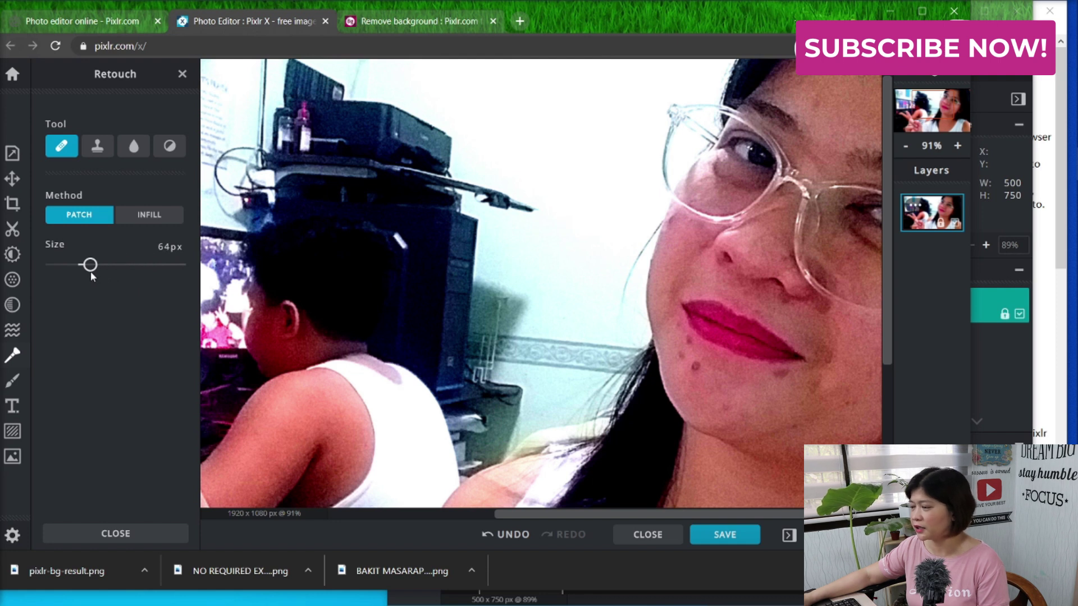
{"action": "key", "text": "bracketleft"}
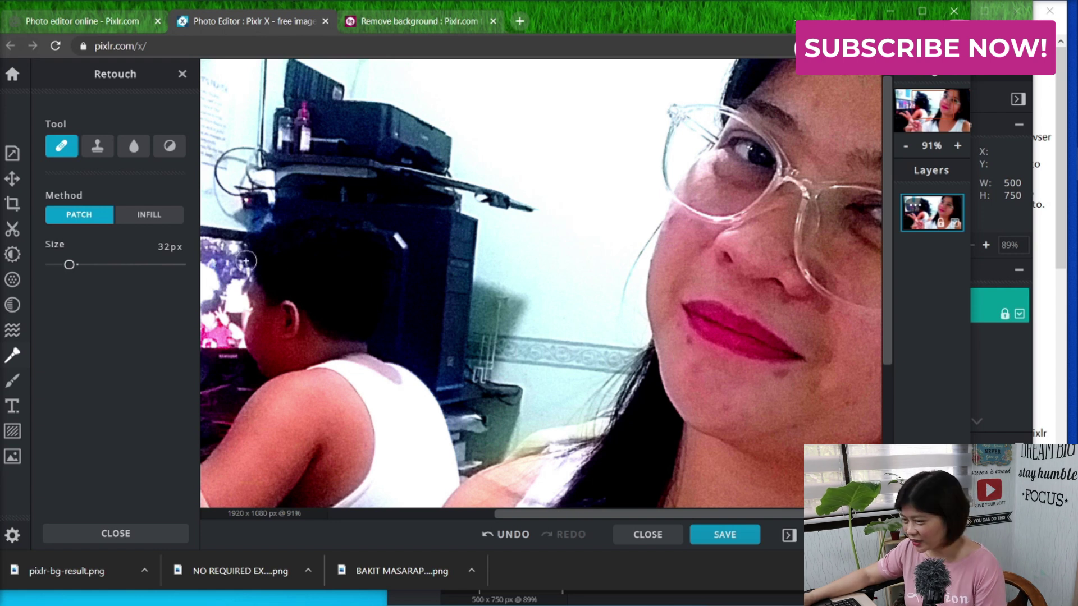
Reduce the retouch brush to 18 px and patch the remaining small spots around the woman's mouth and chin.
{"action": "left_click_drag", "start_coordinate": [68, 269], "coordinate": [61, 266]}
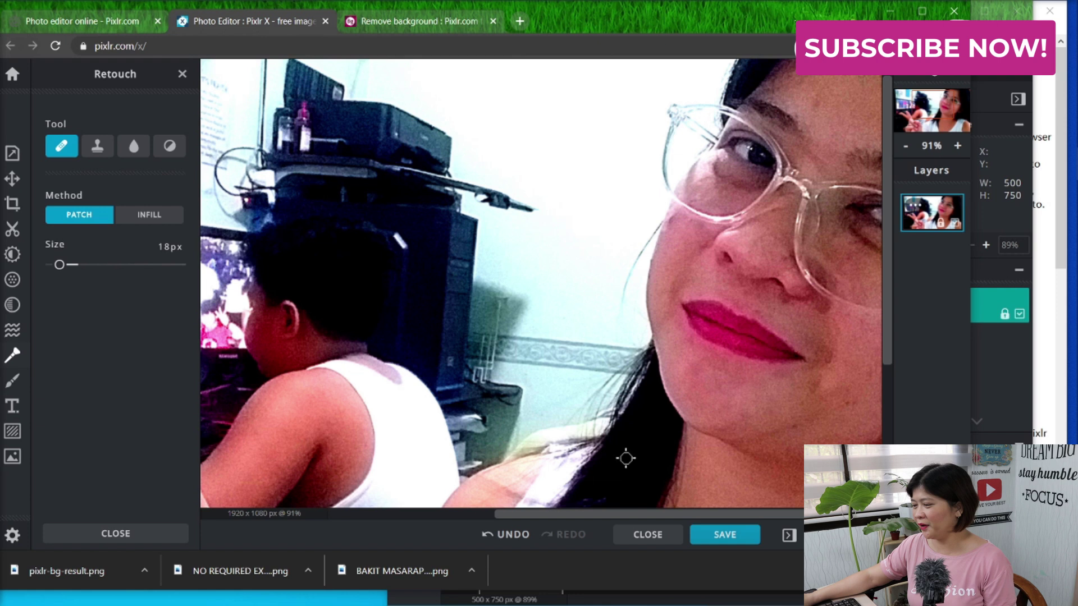
{"action": "scroll", "coordinate": [673, 224], "scroll_direction": "down", "scroll_amount": 1}
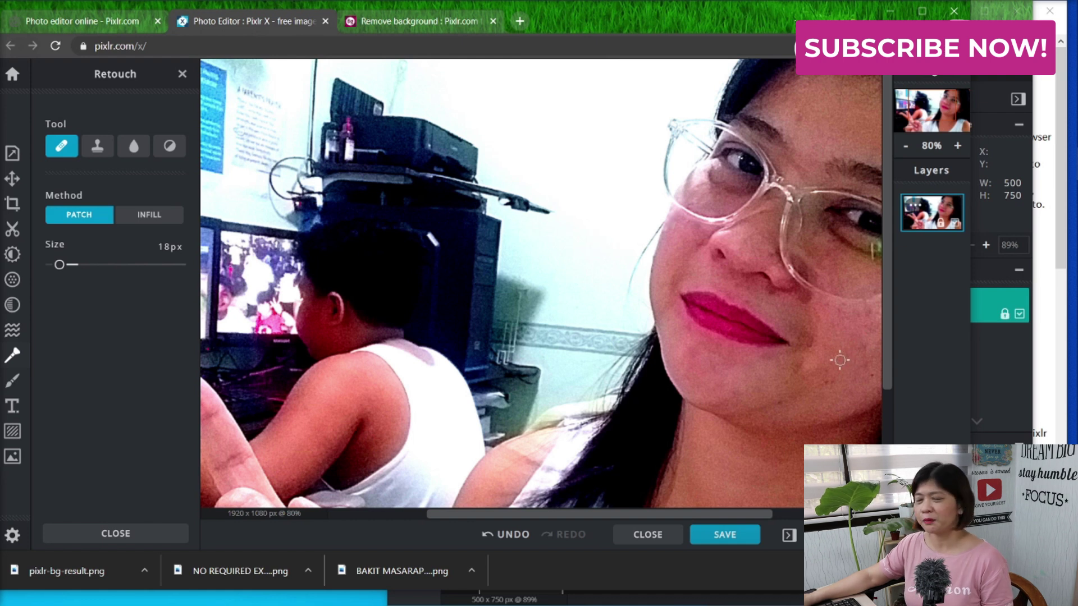
{"action": "scroll", "coordinate": [814, 342], "scroll_direction": "down", "scroll_amount": 2}
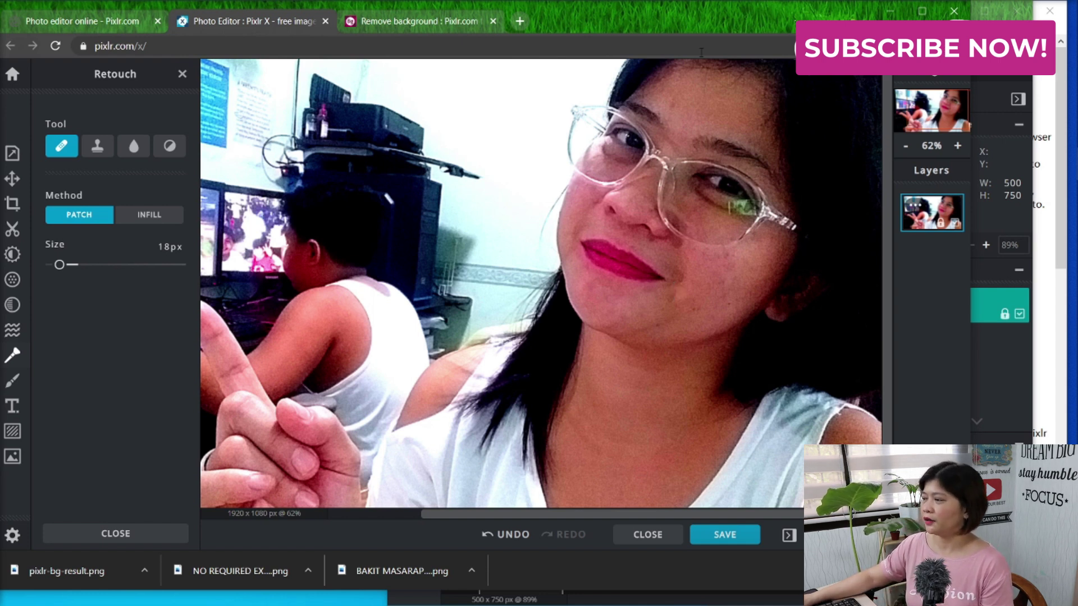
Switch to the Pixlr E window with the cardboard-box couple and make the hidden Background layer visible.
{"action": "left_click_drag", "start_coordinate": [973, 76], "coordinate": [835, 77]}
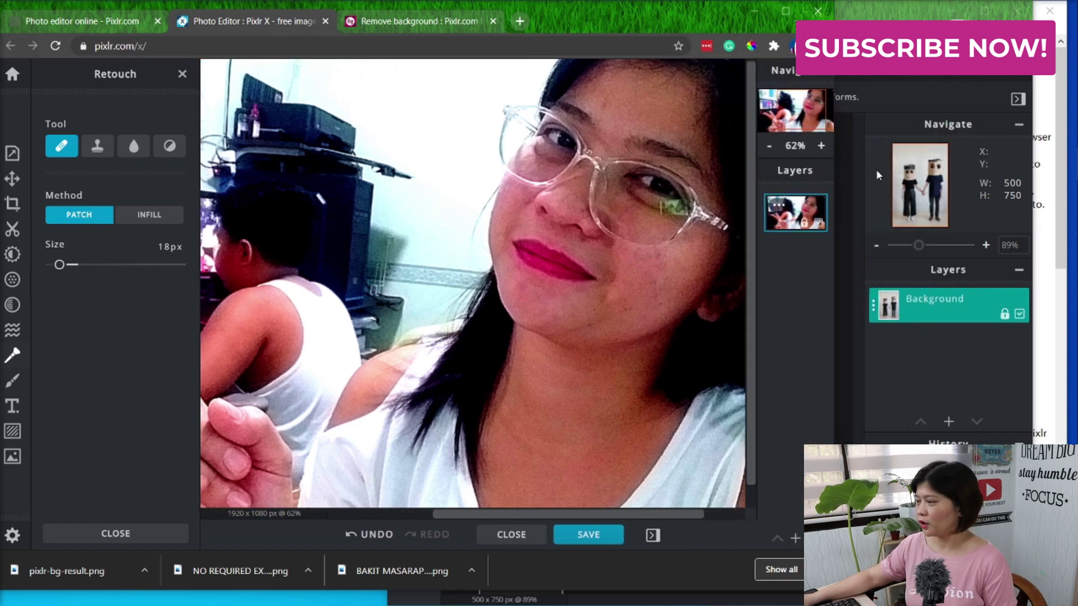
{"action": "left_click", "coordinate": [903, 363]}
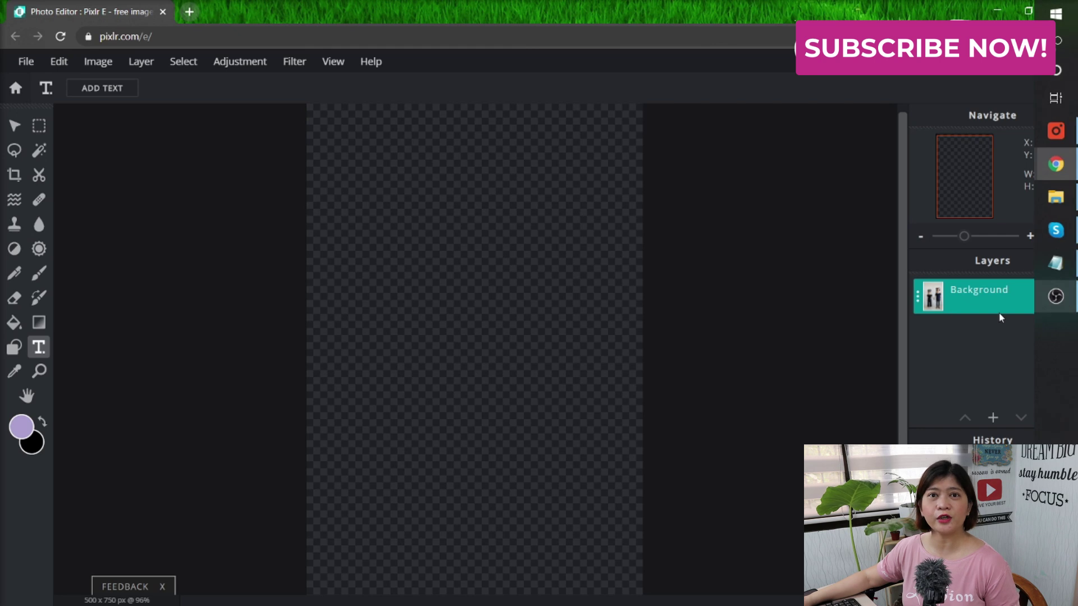
{"action": "left_click", "coordinate": [1065, 306]}
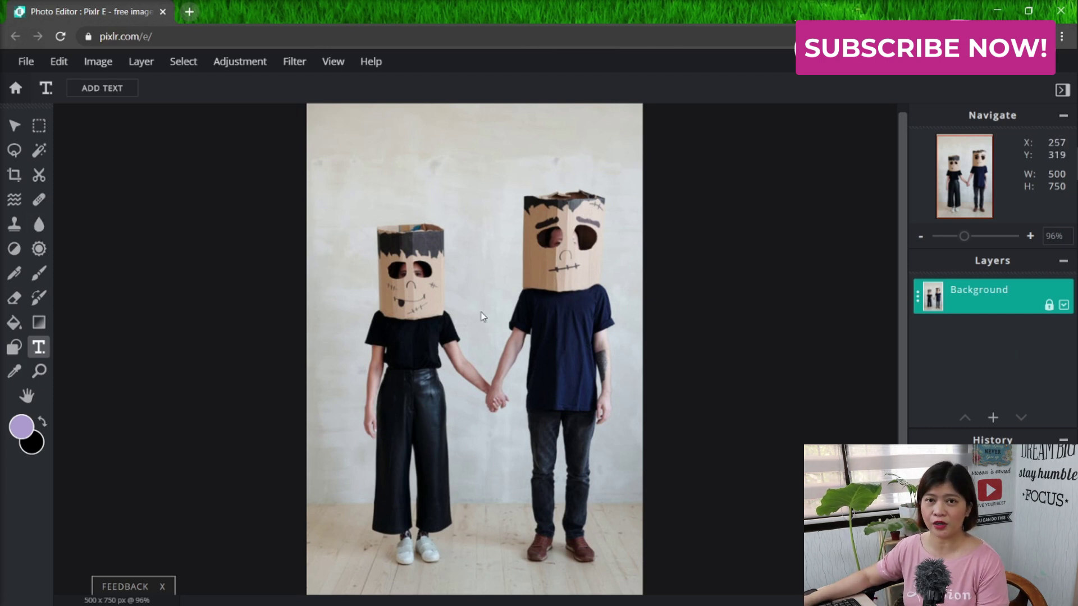
Dismiss the offer to create a text layer and add an empty layer above the Background layer.
{"action": "left_click", "coordinate": [709, 214]}
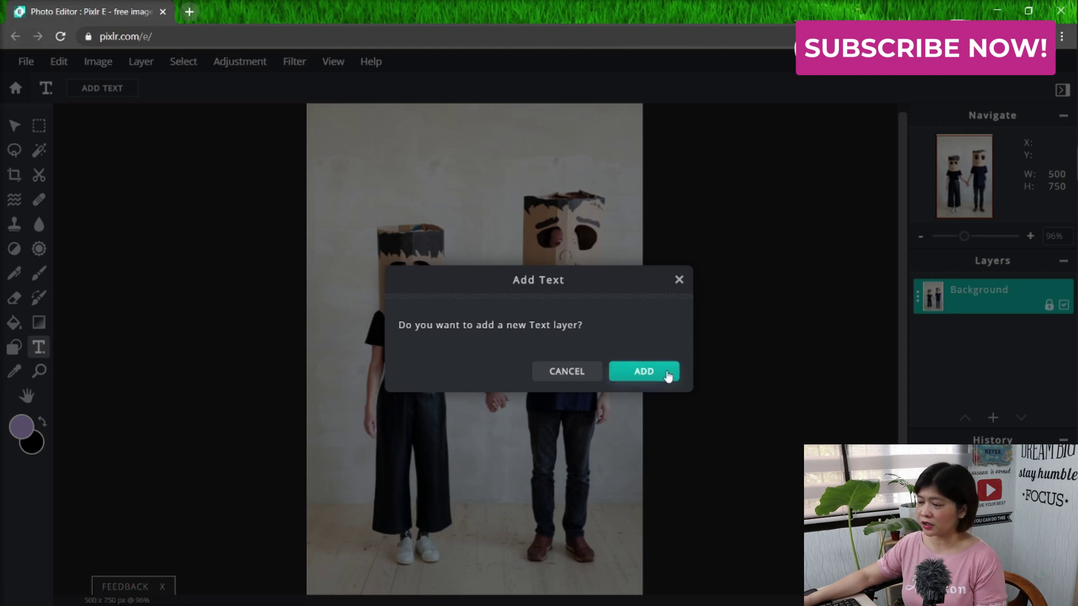
{"action": "left_click", "coordinate": [567, 371]}
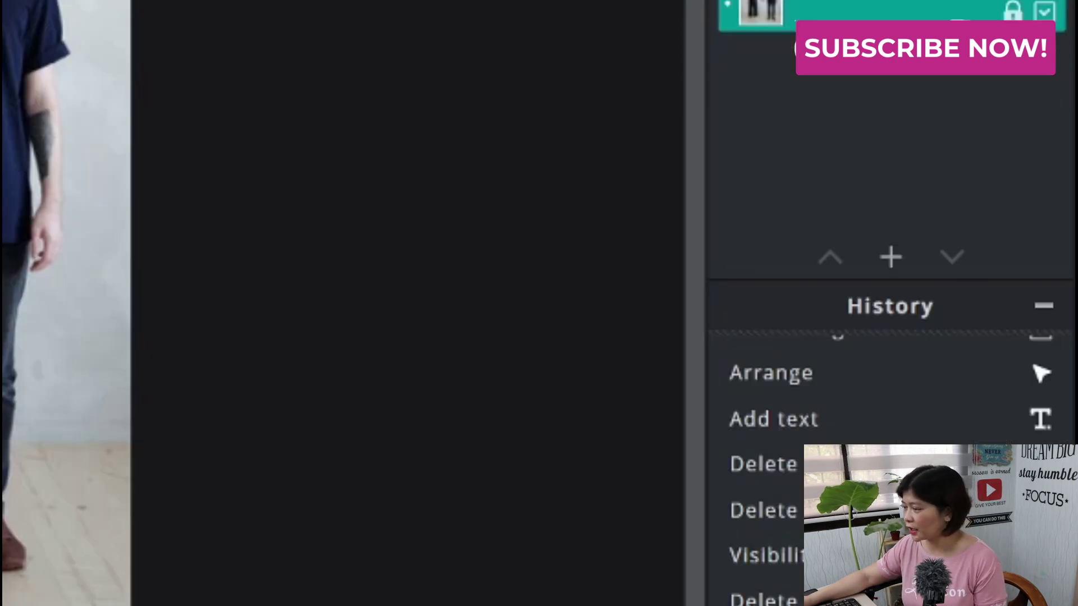
{"action": "left_click", "coordinate": [890, 258]}
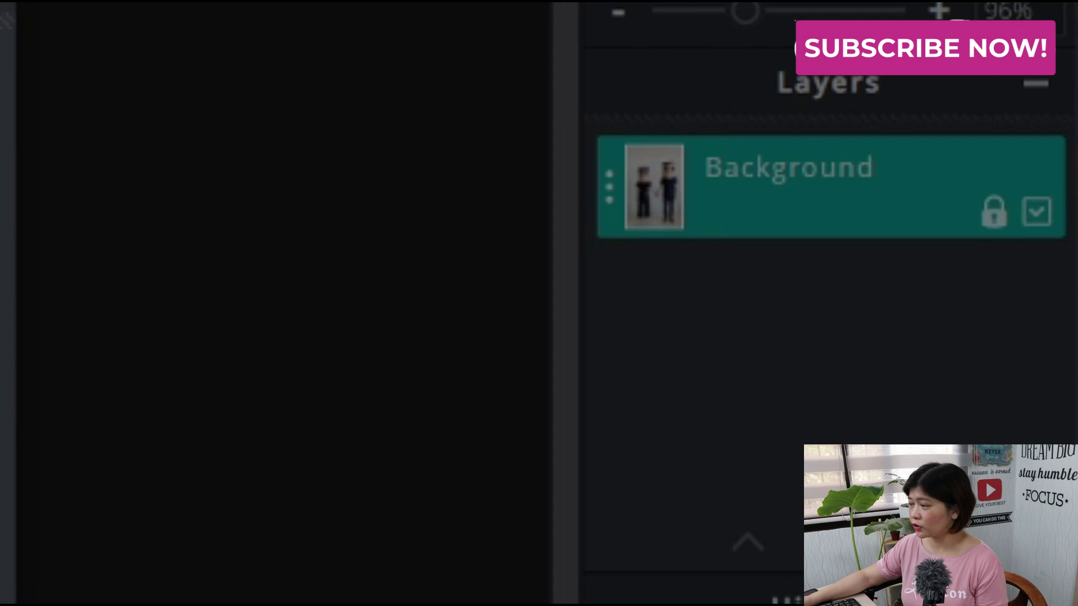
{"action": "left_click", "coordinate": [6, 298]}
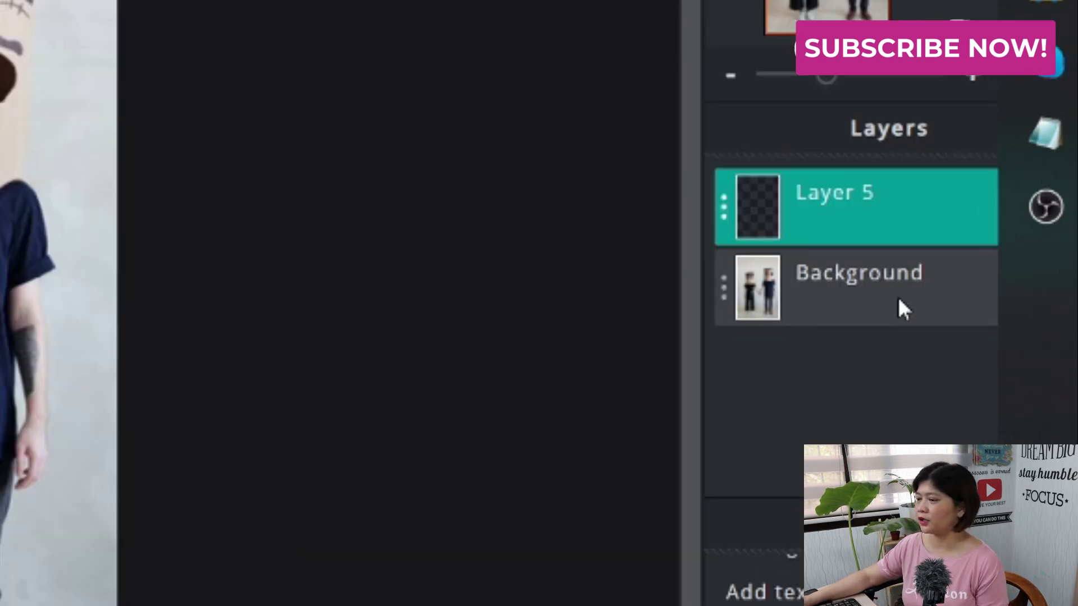
Hide the Background layer, show it again, and make it the active layer.
{"action": "left_click", "coordinate": [1045, 310]}
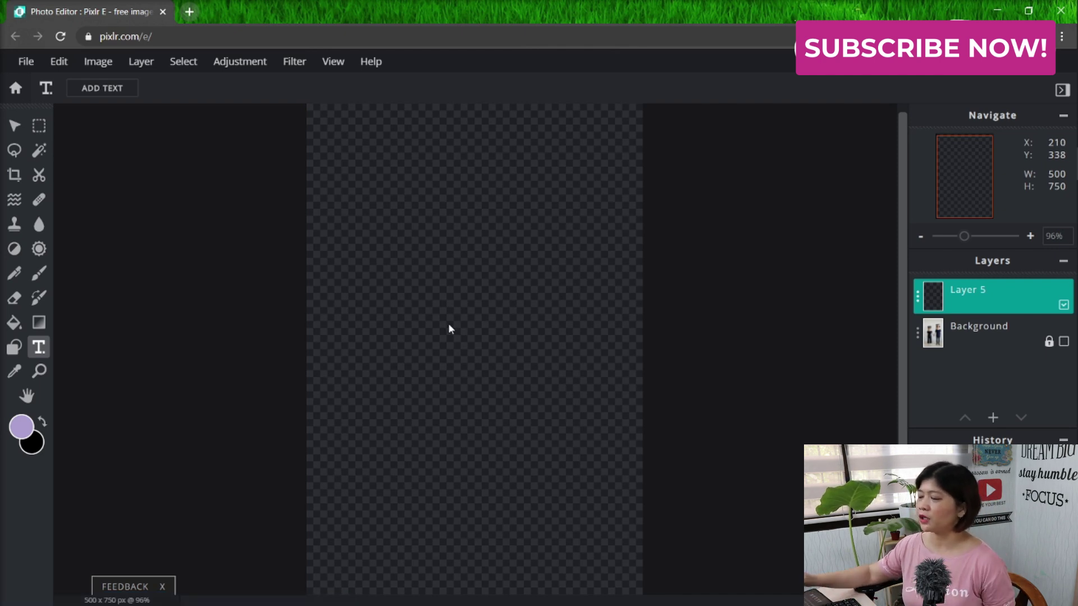
{"action": "left_click", "coordinate": [1063, 342]}
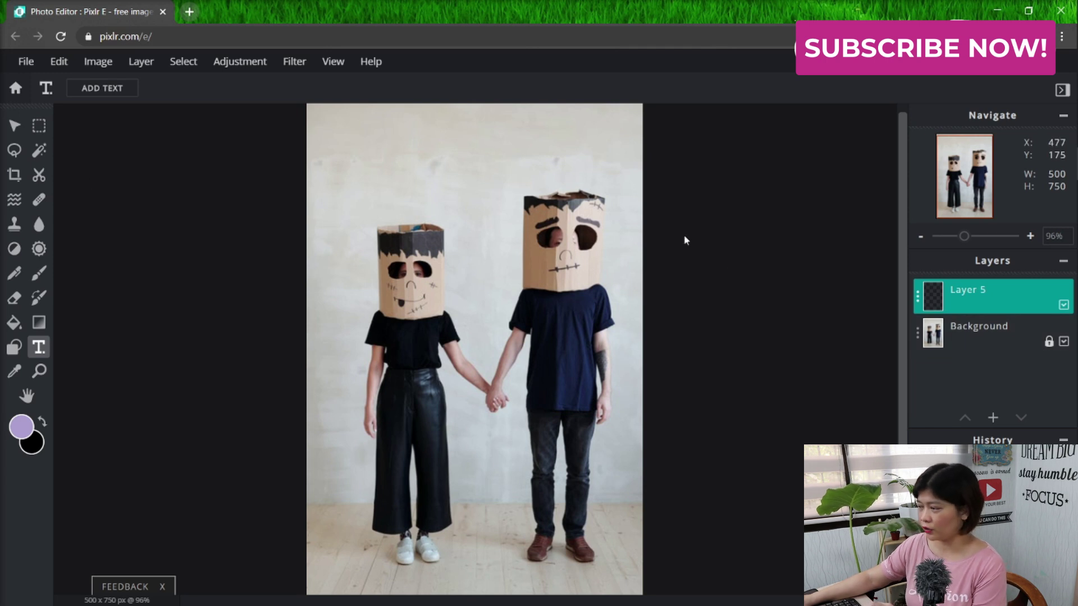
{"action": "left_click", "coordinate": [989, 331]}
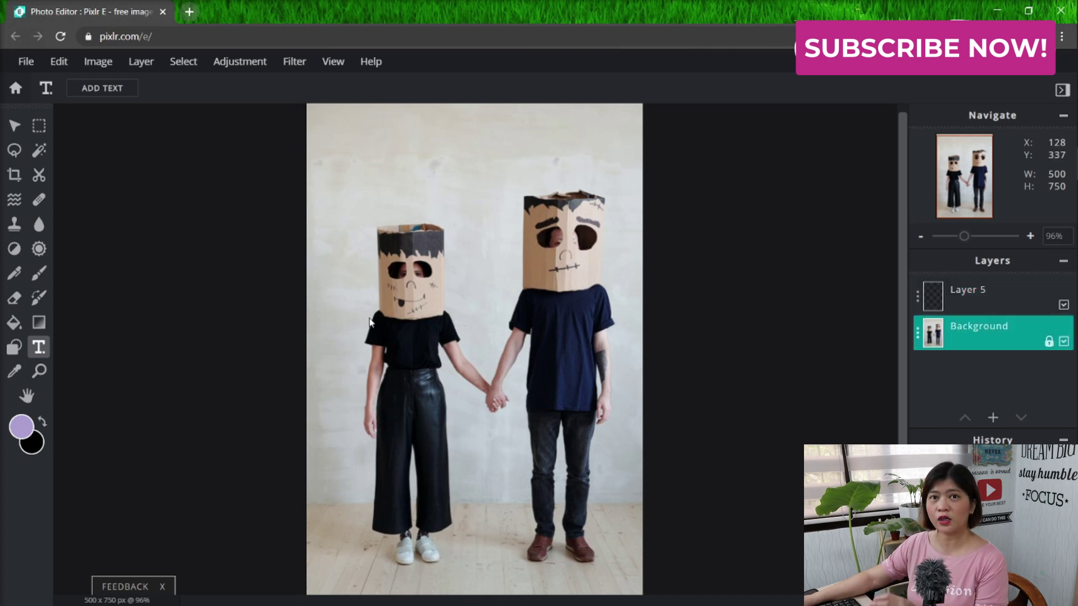
{"action": "left_click", "coordinate": [987, 291]}
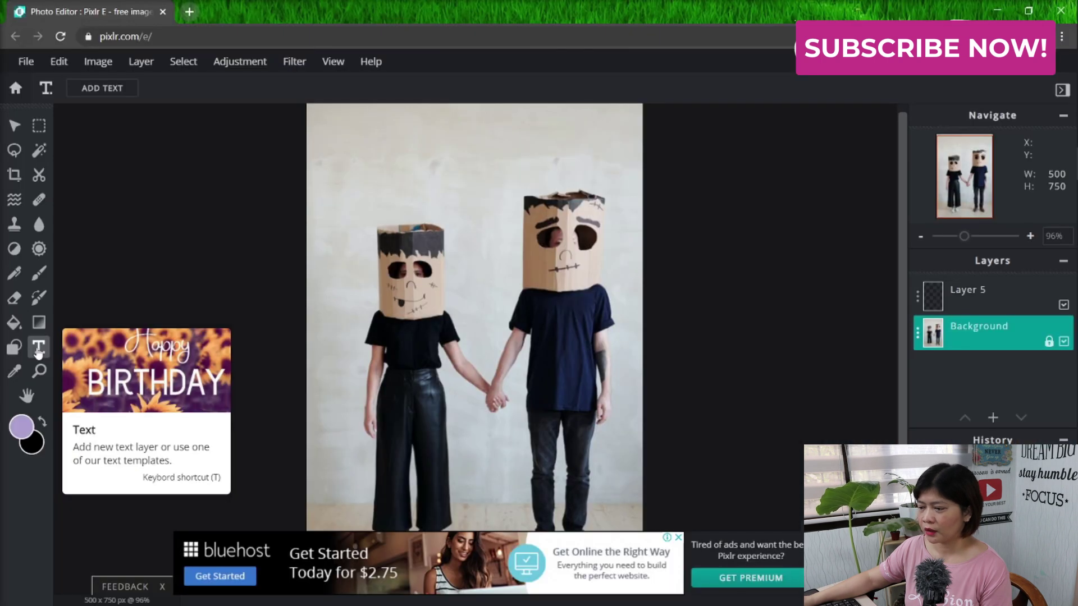
Add a new text layer with the placeholder text and move it to the upper part of the photo.
{"action": "left_click", "coordinate": [39, 323]}
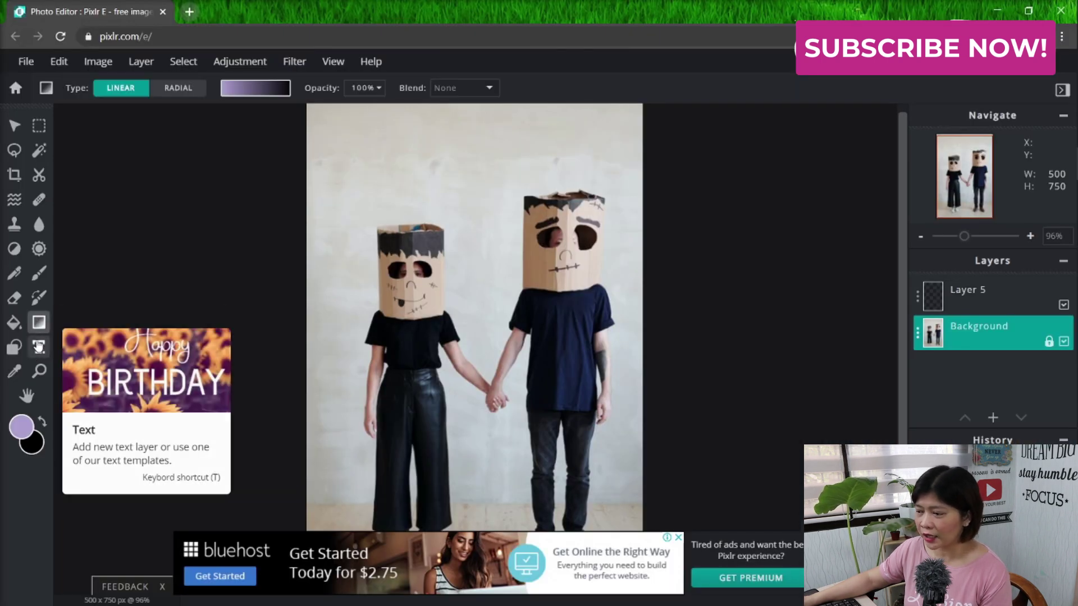
{"action": "left_click", "coordinate": [38, 346]}
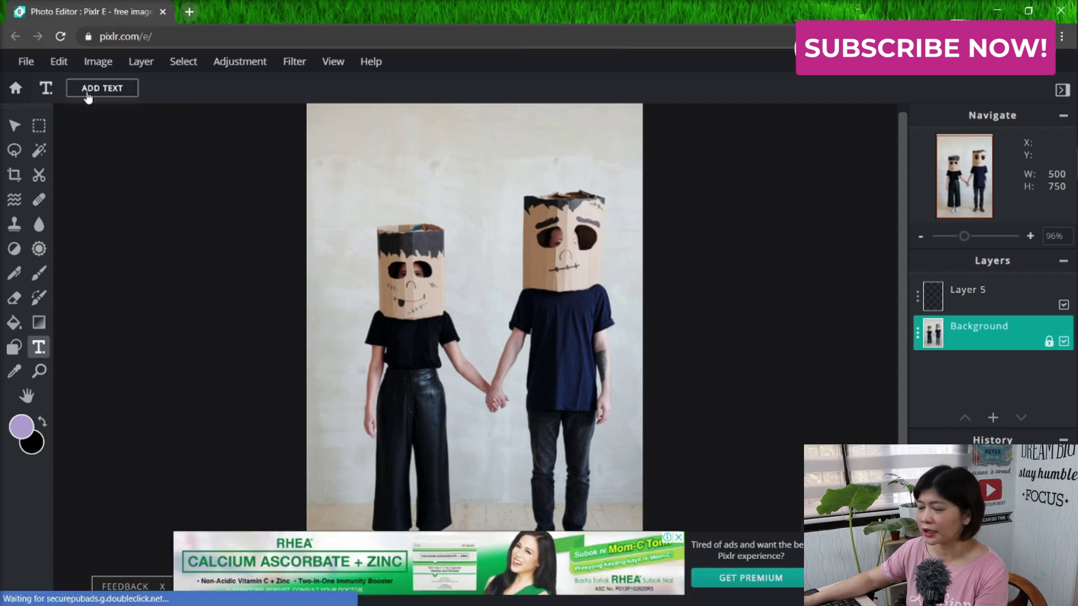
{"action": "left_click", "coordinate": [742, 212]}
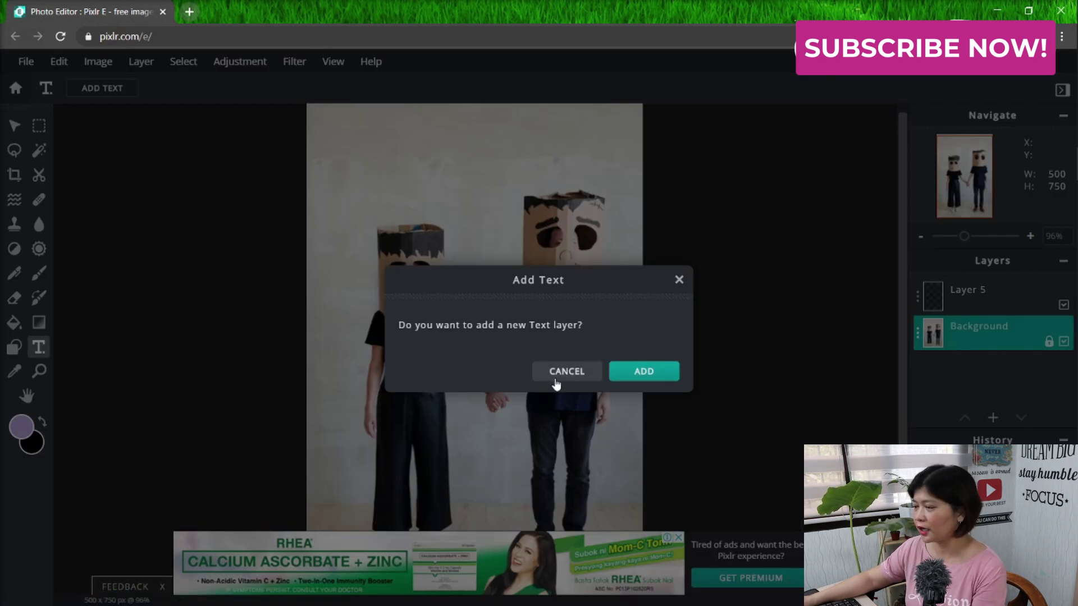
{"action": "left_click", "coordinate": [584, 373]}
{"action": "left_click", "coordinate": [506, 298]}
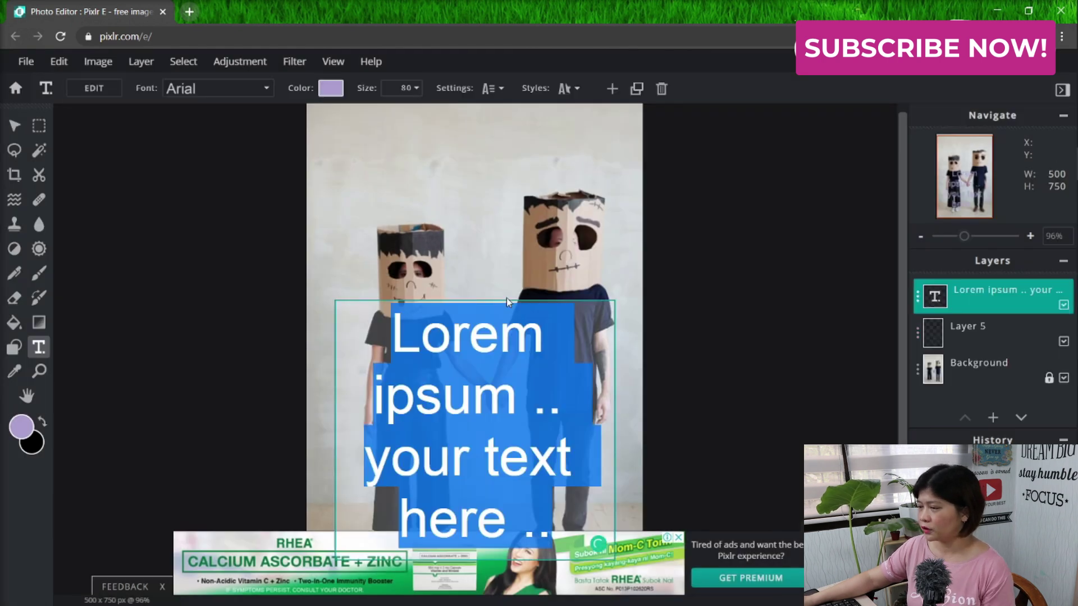
{"action": "left_click", "coordinate": [775, 415]}
{"action": "left_click_drag", "start_coordinate": [555, 372], "coordinate": [568, 210]}
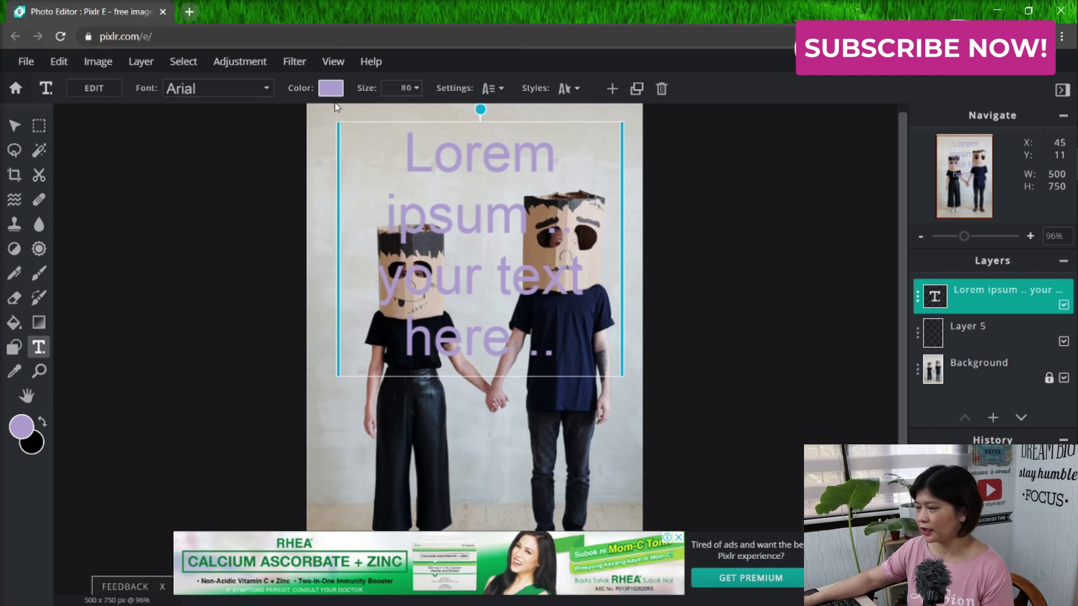
Recolour the placeholder text dark green, using the preset colour #0A6853.
{"action": "left_click", "coordinate": [330, 91]}
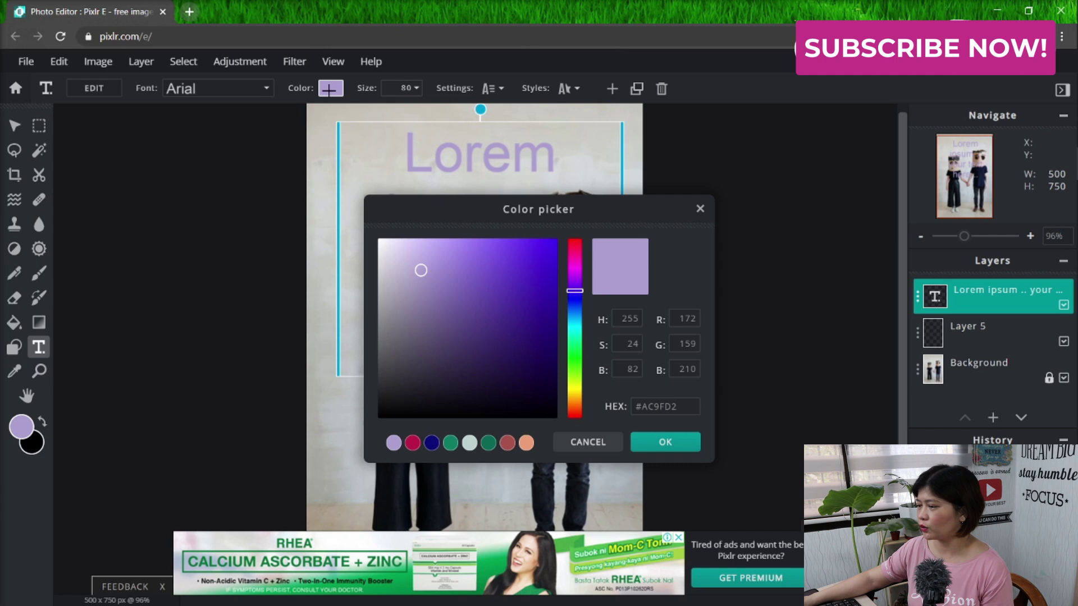
{"action": "left_click_drag", "start_coordinate": [568, 287], "coordinate": [574, 251]}
{"action": "left_click", "coordinate": [537, 267]}
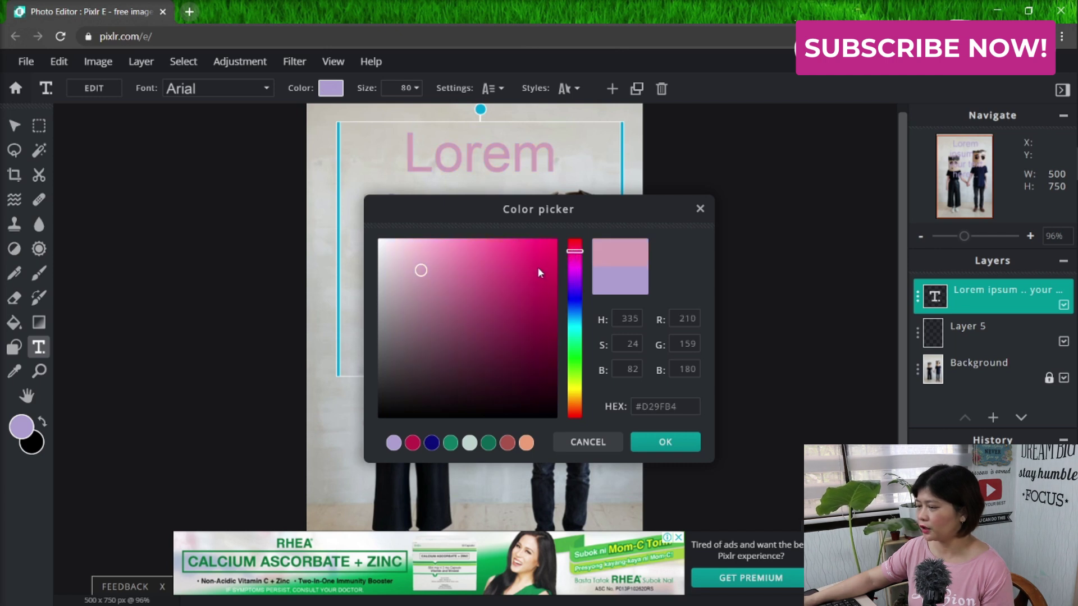
{"action": "left_click", "coordinate": [489, 443]}
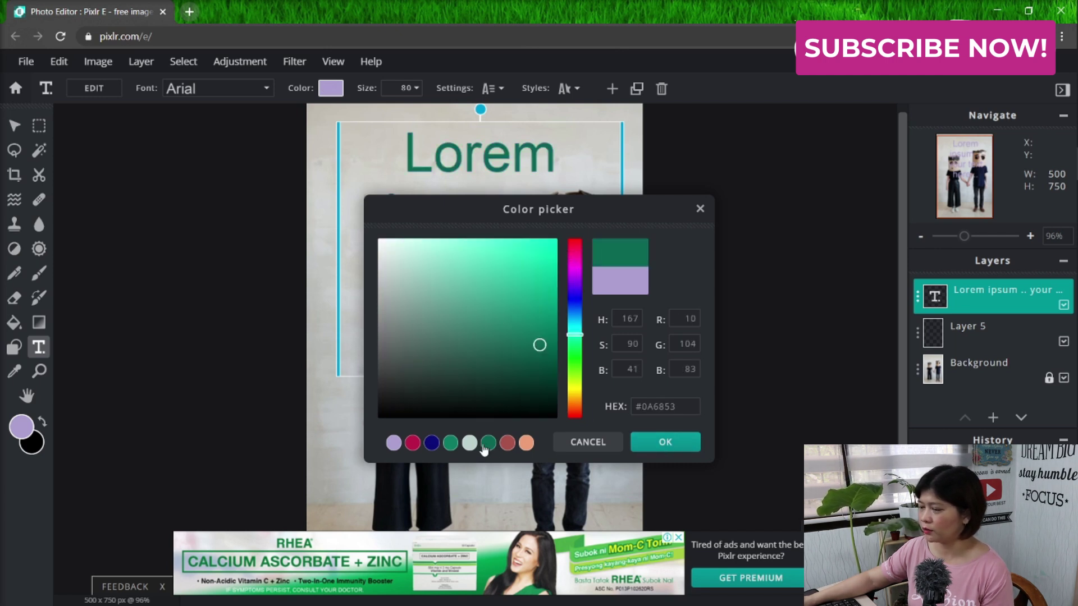
{"action": "left_click", "coordinate": [665, 445]}
Replace the placeholder text with HMD and nudge it slightly above the couple.
{"action": "double_click", "coordinate": [484, 253]}
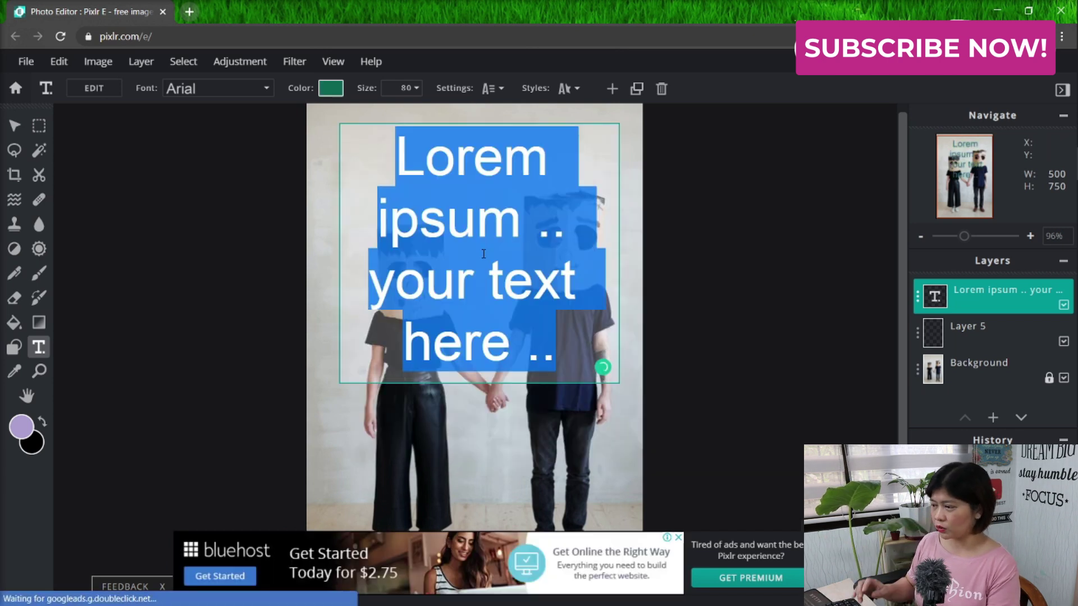
{"action": "type", "text": "HMD"}
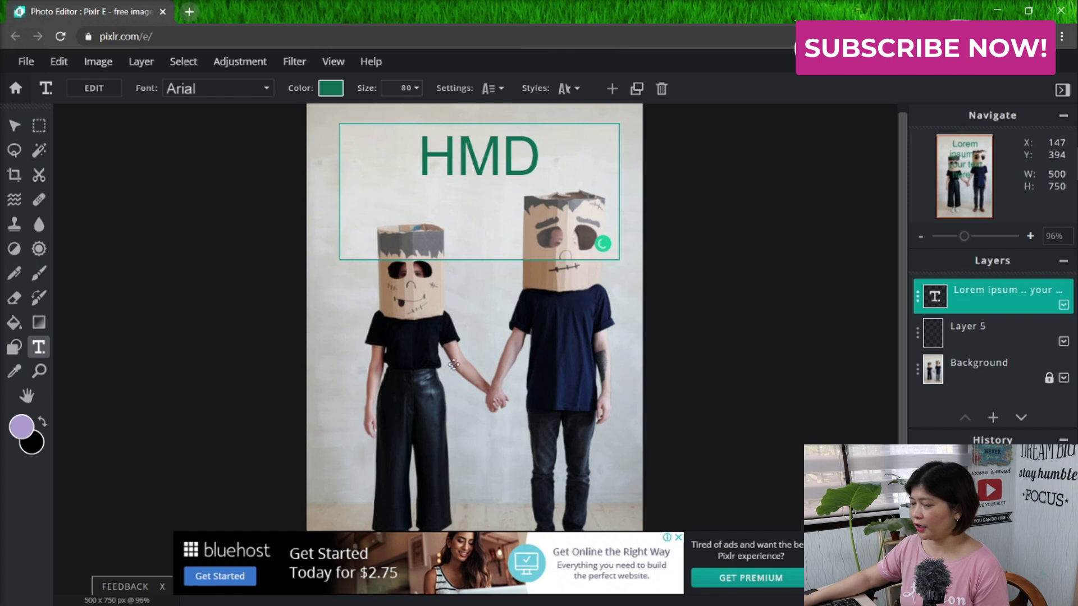
{"action": "left_click", "coordinate": [503, 359]}
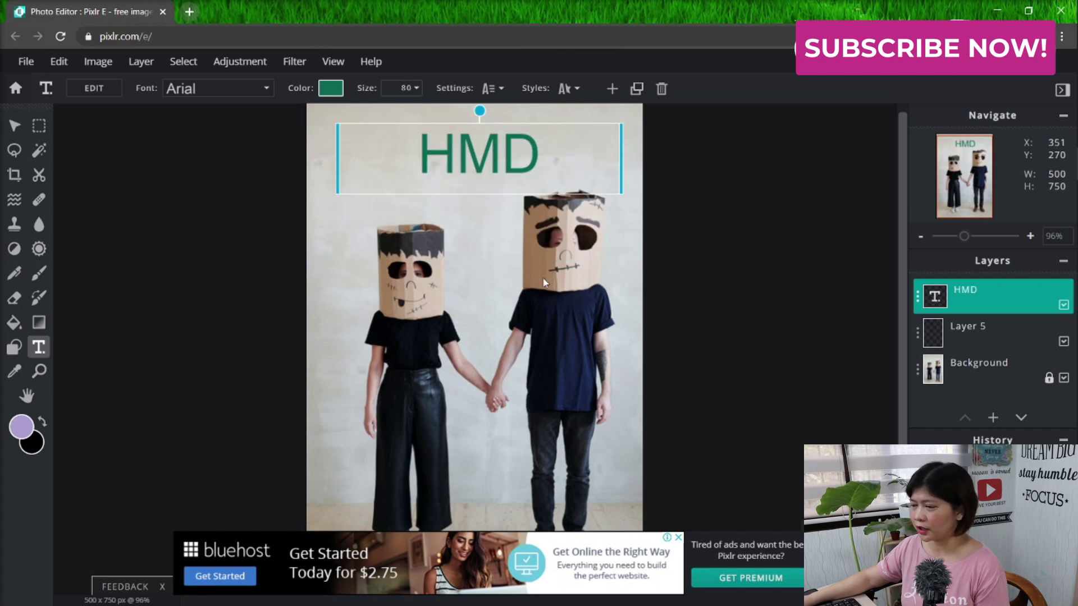
{"action": "left_click_drag", "start_coordinate": [455, 160], "coordinate": [451, 162]}
Try different fonts on the HMD text and settle on Carvino.
{"action": "double_click", "coordinate": [450, 161]}
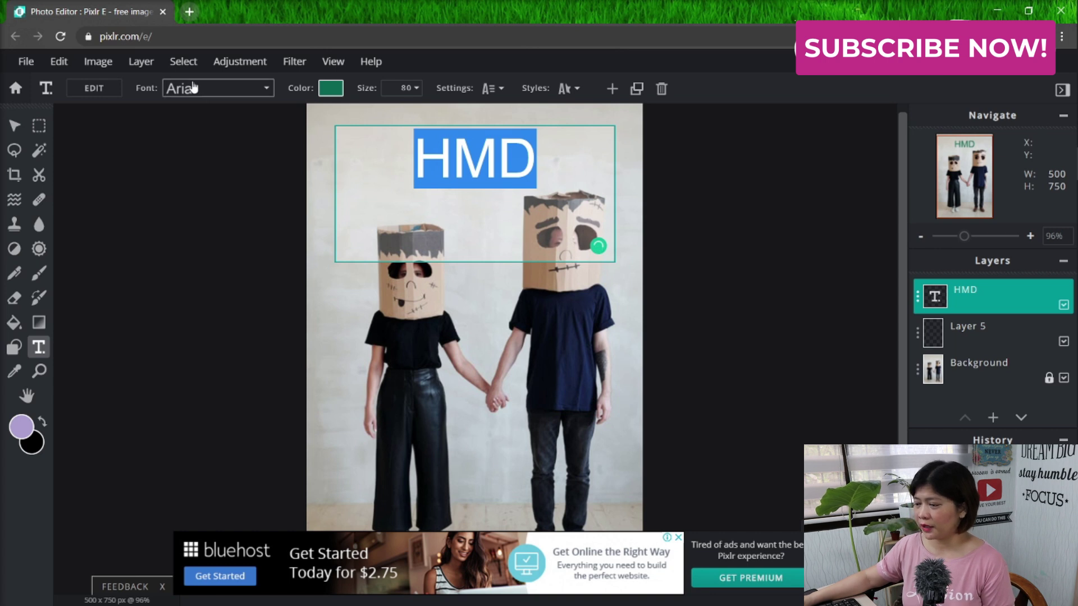
{"action": "left_click", "coordinate": [259, 88]}
{"action": "scroll", "coordinate": [202, 325], "scroll_direction": "down", "scroll_amount": 10}
{"action": "scroll", "coordinate": [198, 393], "scroll_direction": "down", "scroll_amount": 3}
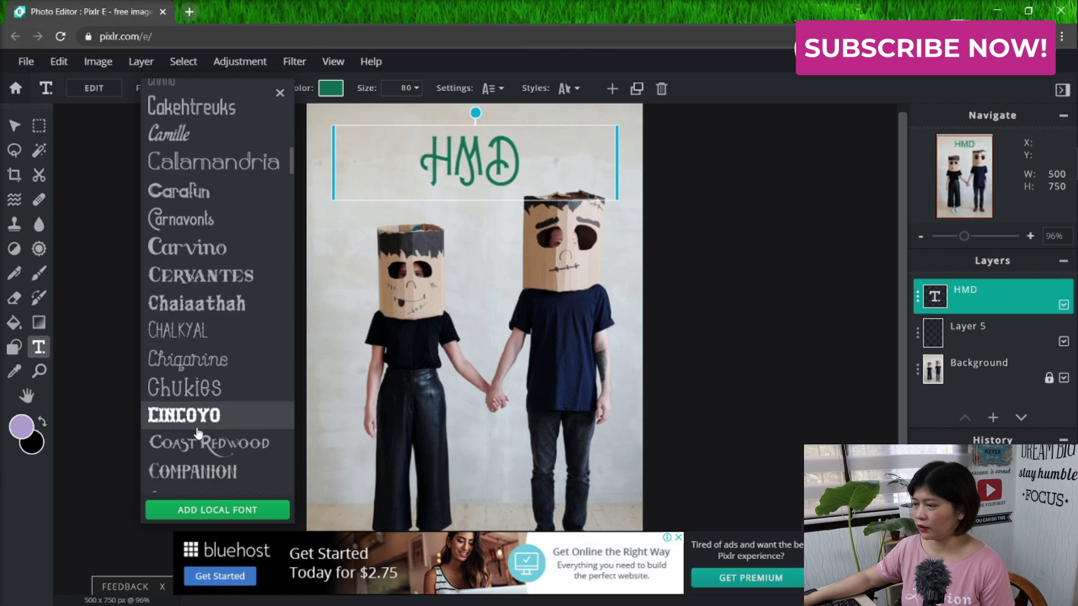
{"action": "left_click", "coordinate": [201, 274]}
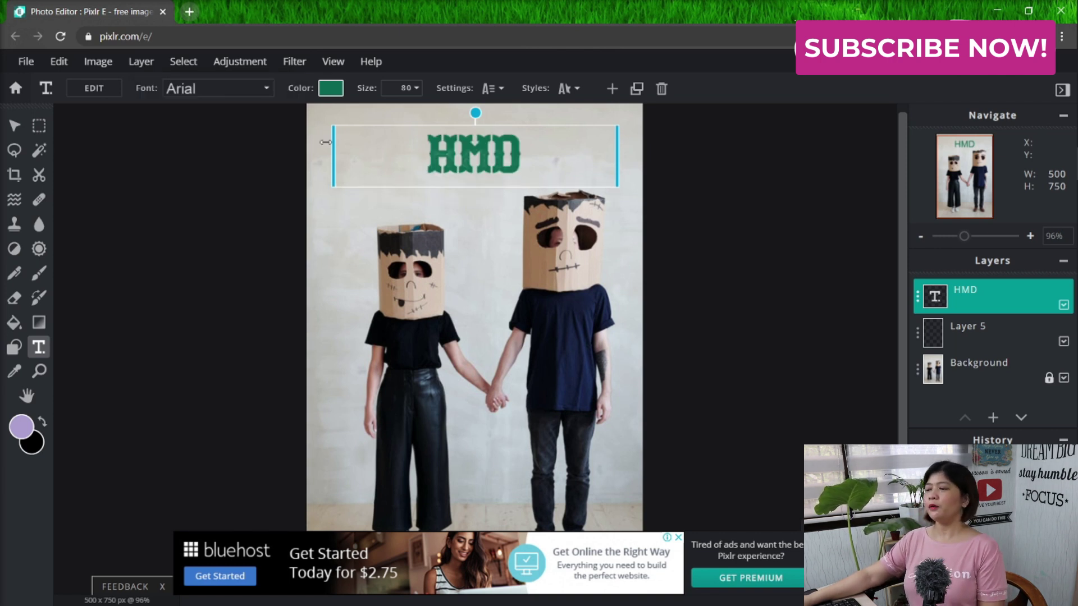
{"action": "left_click", "coordinate": [263, 89]}
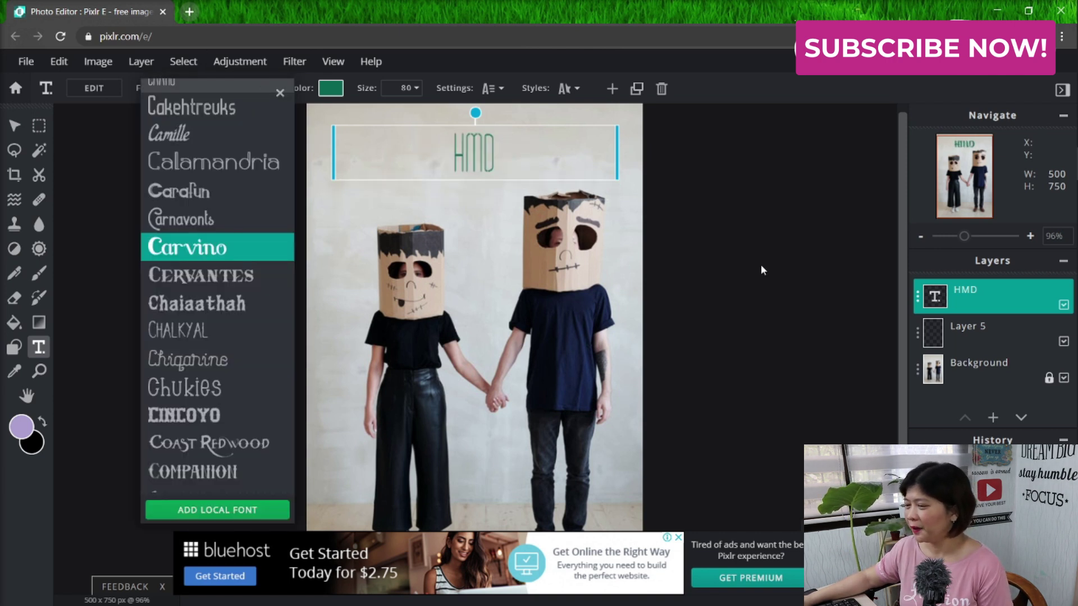
{"action": "left_click", "coordinate": [761, 267]}
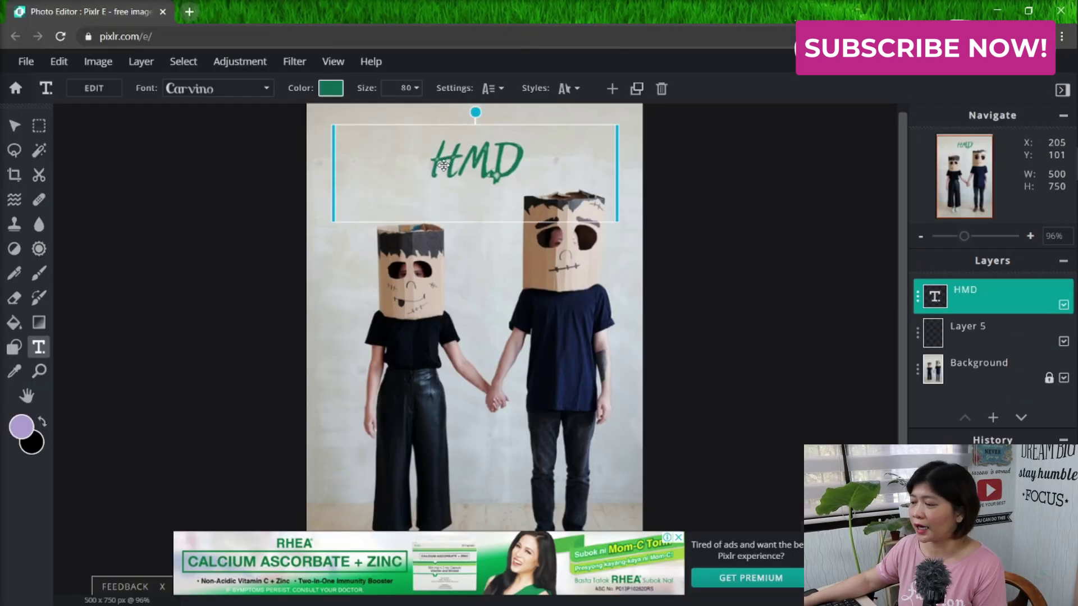
Enlarge the HMD text to size 337, try smaller sizes and settle on 156.
{"action": "left_click", "coordinate": [401, 88]}
{"action": "type", "text": "337"}
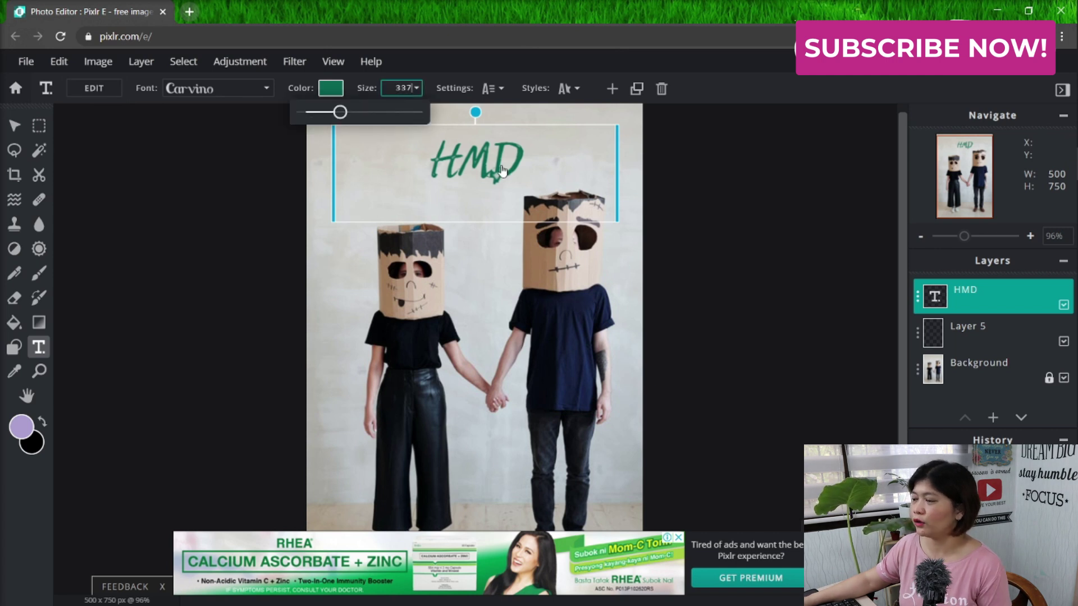
{"action": "key", "text": "Return"}
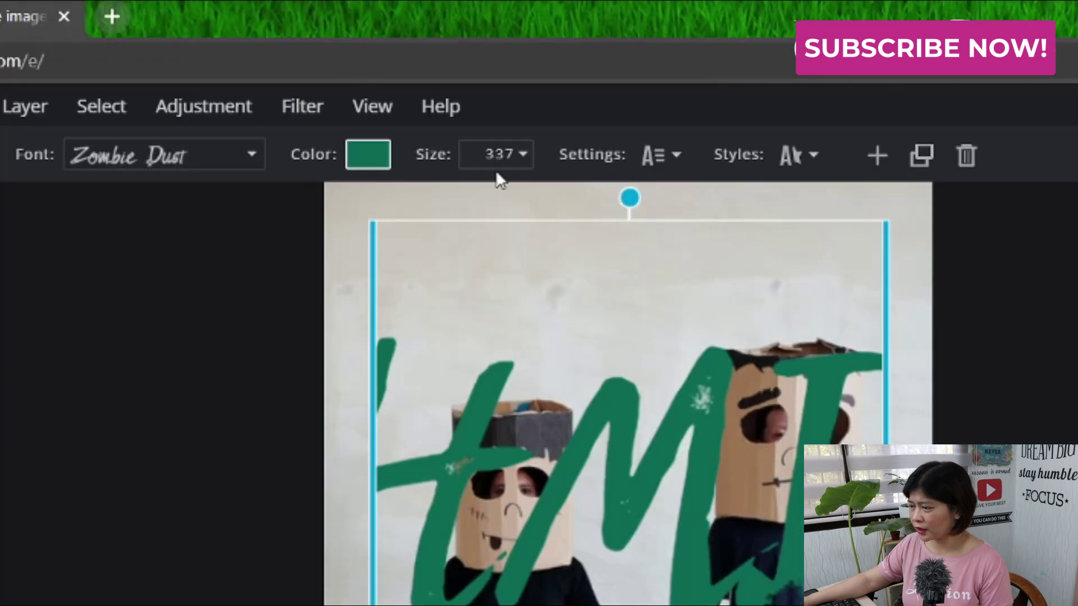
{"action": "left_click", "coordinate": [405, 91]}
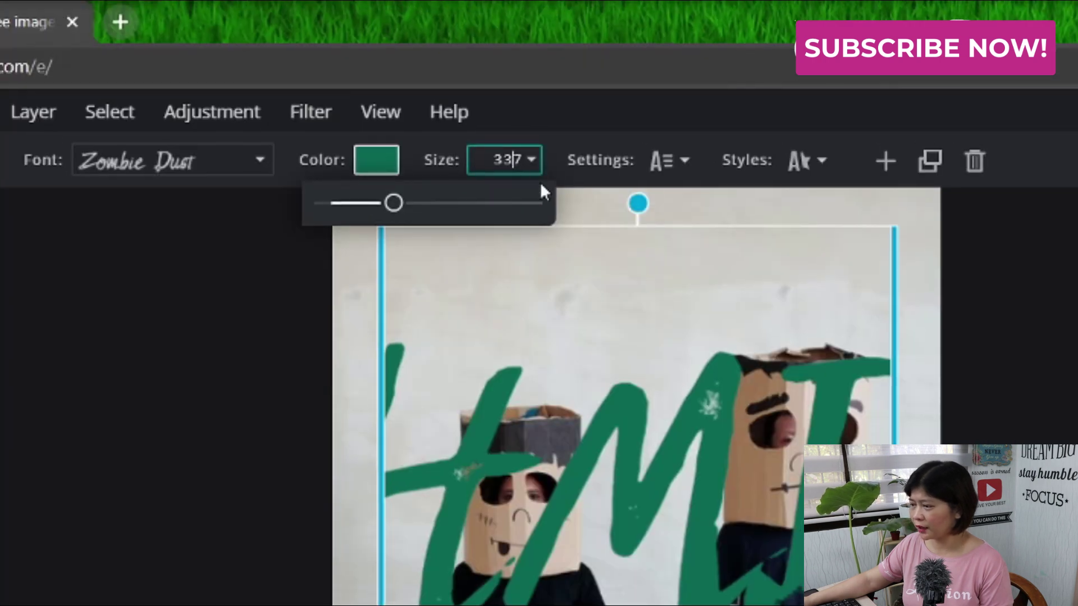
{"action": "left_click_drag", "start_coordinate": [393, 203], "coordinate": [361, 203]}
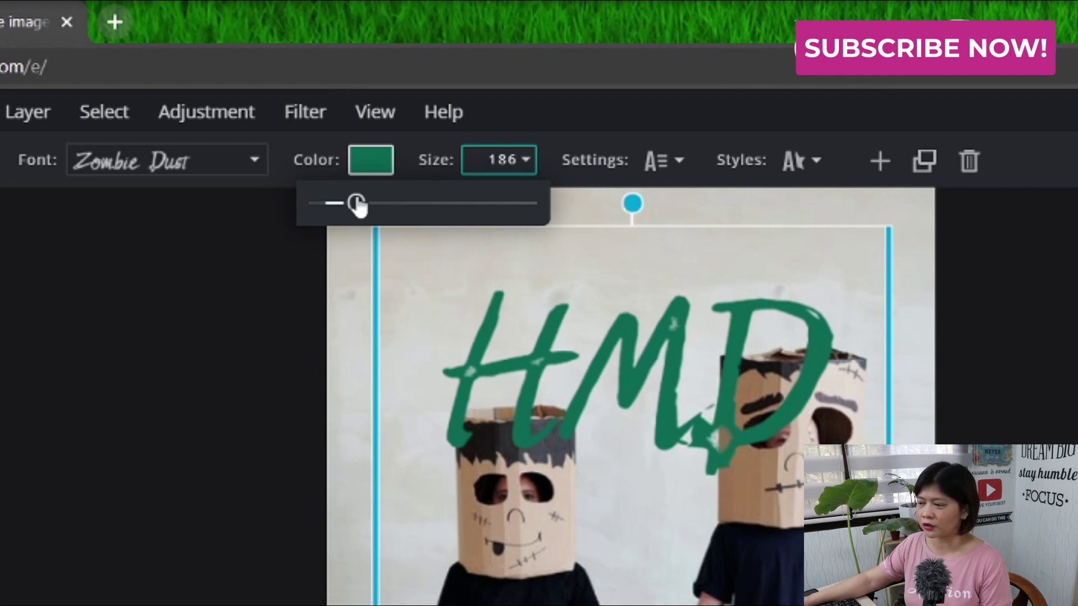
{"action": "mouse_move", "coordinate": [357, 204]}
{"action": "left_mouse_down"}
{"action": "mouse_move", "coordinate": [496, 207]}
{"action": "mouse_move", "coordinate": [358, 208]}
{"action": "left_mouse_up"}
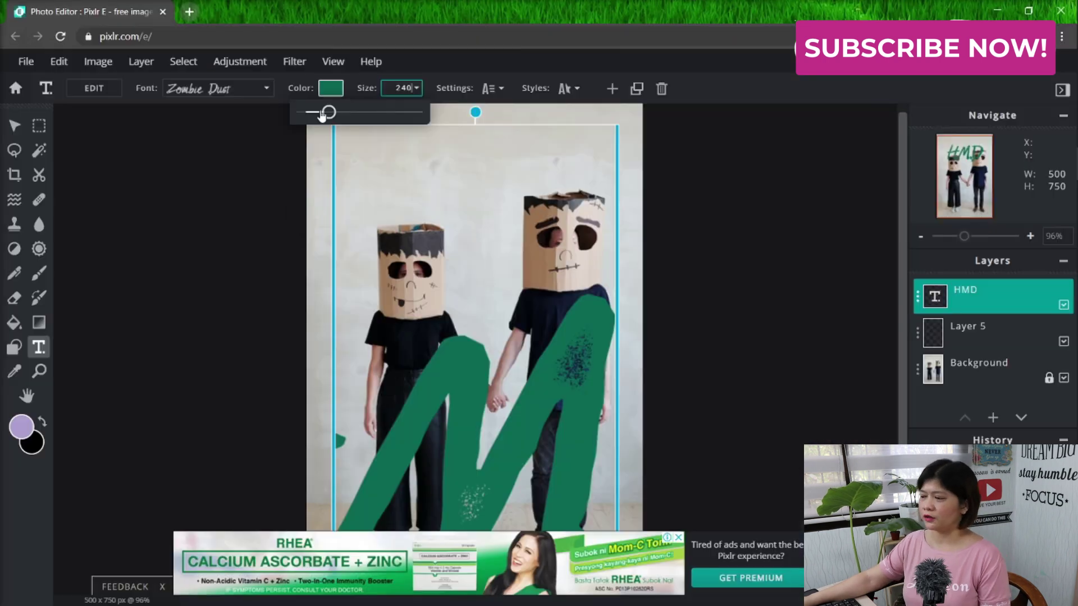
{"action": "left_click_drag", "start_coordinate": [322, 116], "coordinate": [321, 116]}
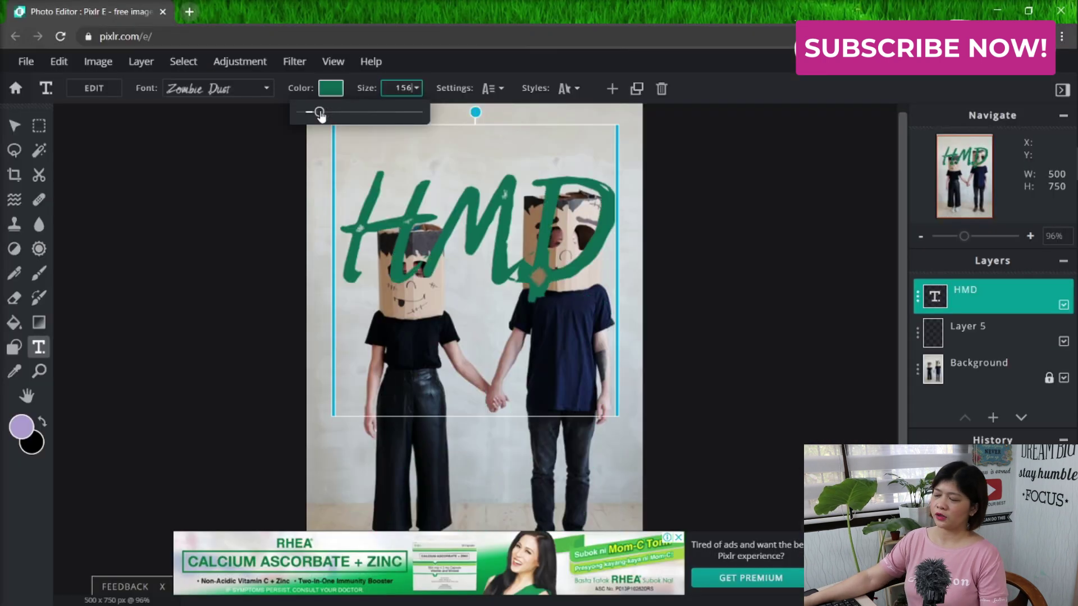
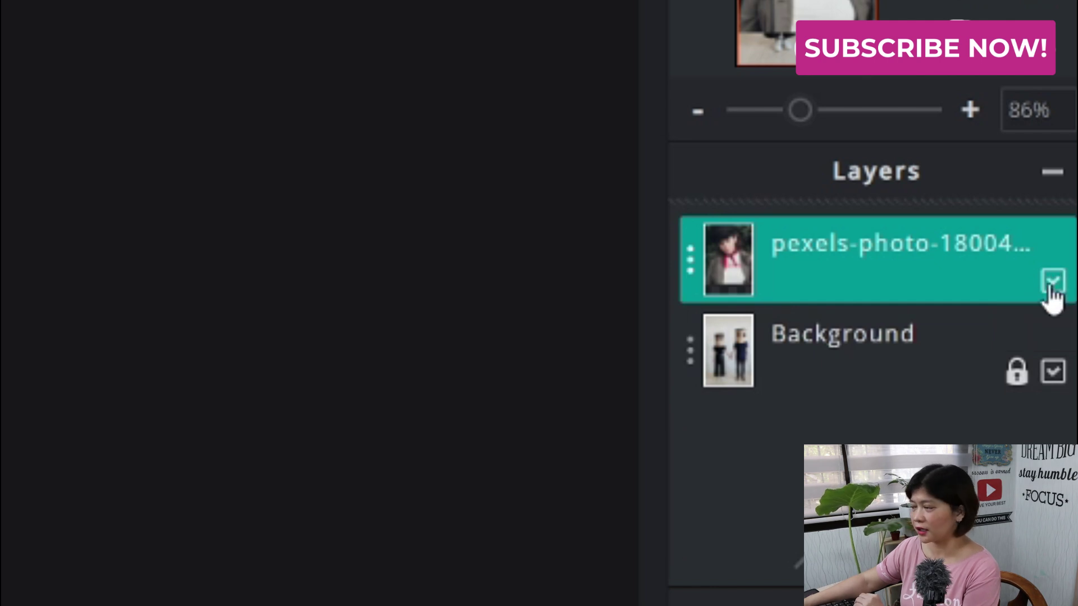
Hide and show again the portrait photo layer, and do the same with the Background layer.
{"action": "left_click", "coordinate": [1052, 283]}
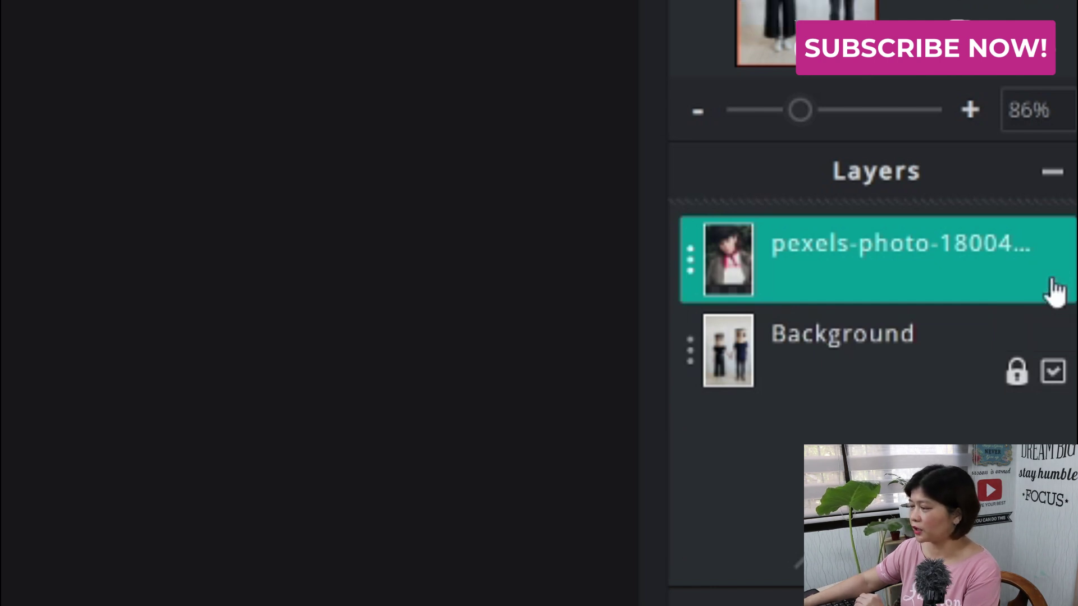
{"action": "left_click", "coordinate": [1067, 304]}
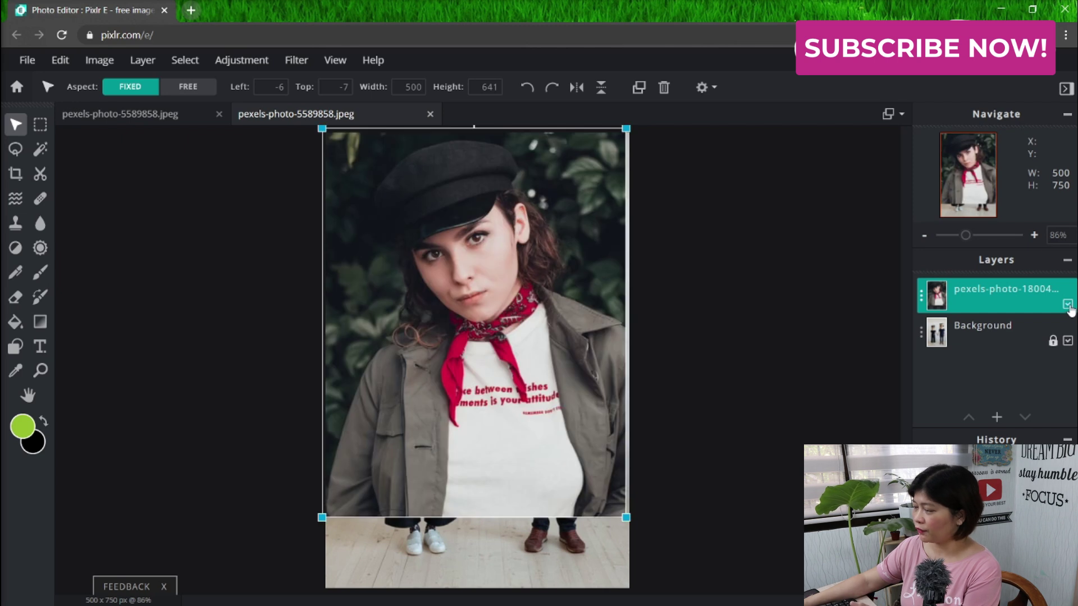
{"action": "left_click", "coordinate": [1067, 341]}
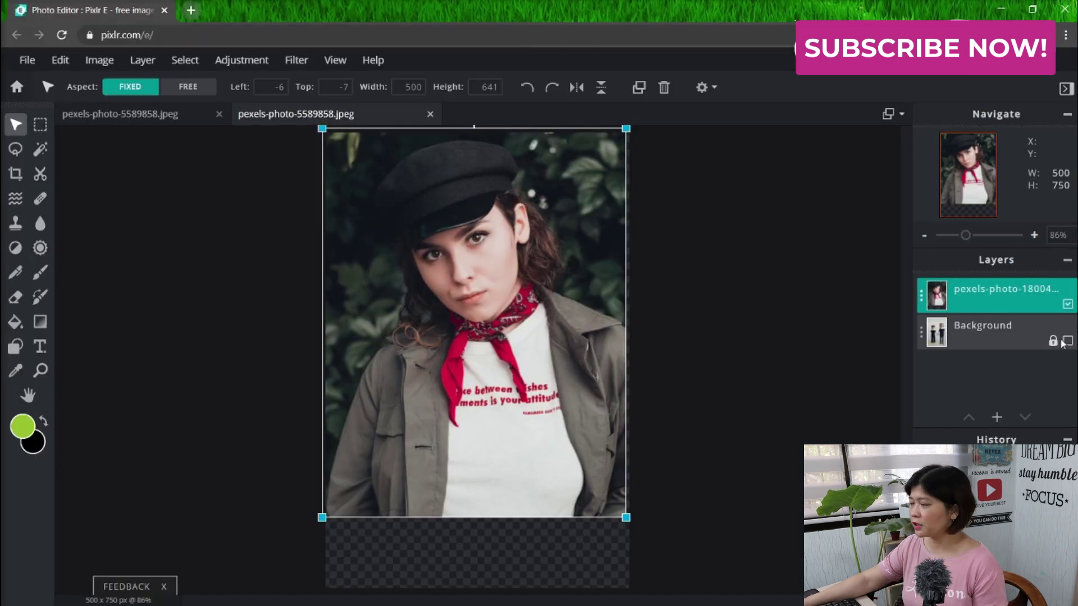
{"action": "left_click", "coordinate": [1065, 342]}
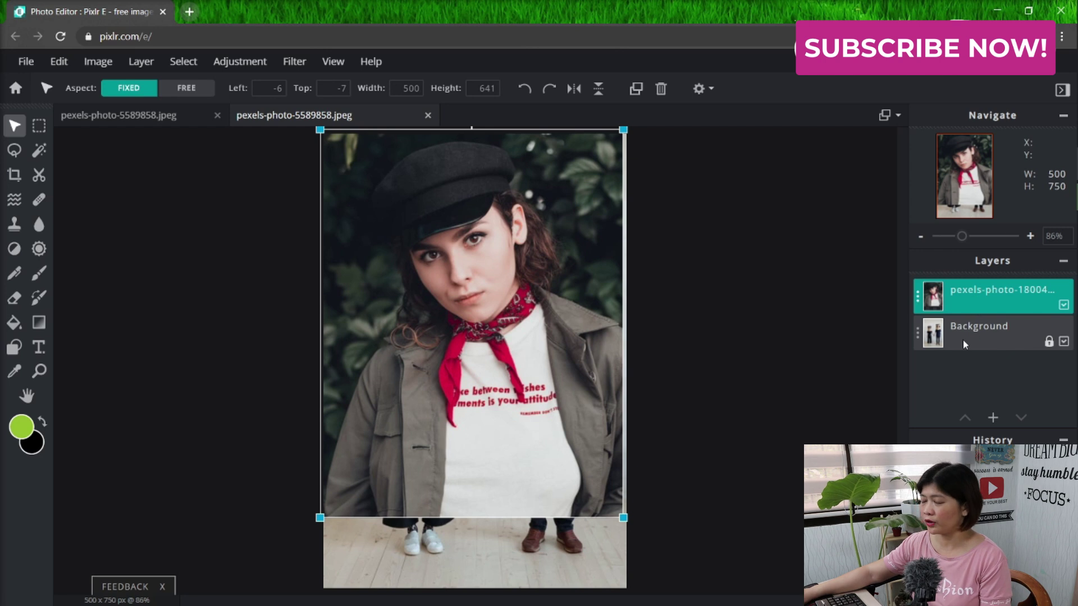
Unlock the Background layer and reorder the layers so that it sits above the portrait photo layer.
{"action": "left_click", "coordinate": [1050, 342]}
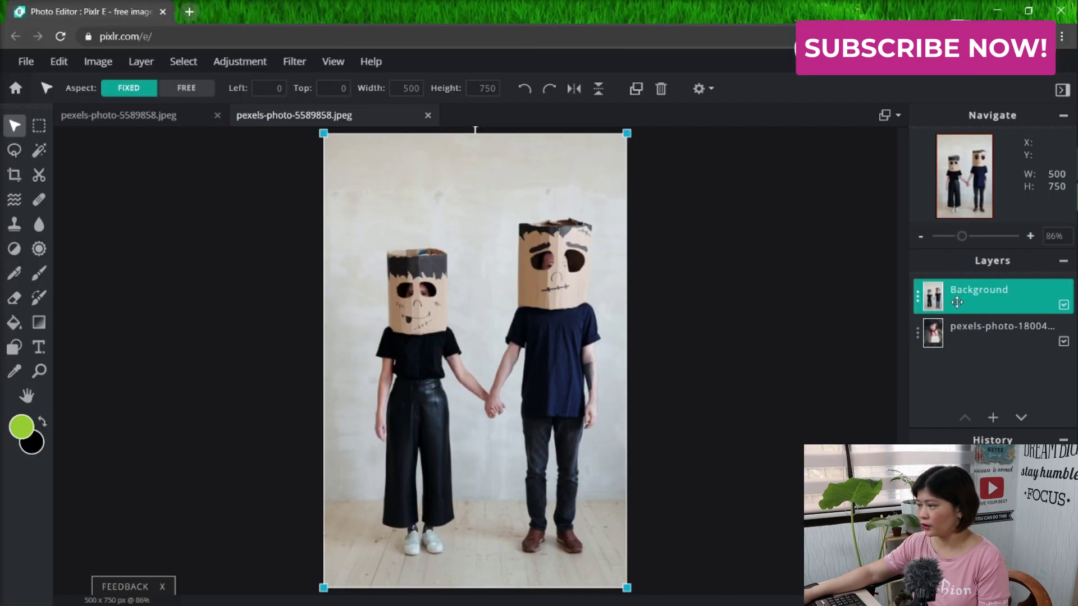
{"action": "left_click_drag", "start_coordinate": [968, 294], "coordinate": [969, 351]}
{"action": "left_click_drag", "start_coordinate": [959, 300], "coordinate": [972, 350]}
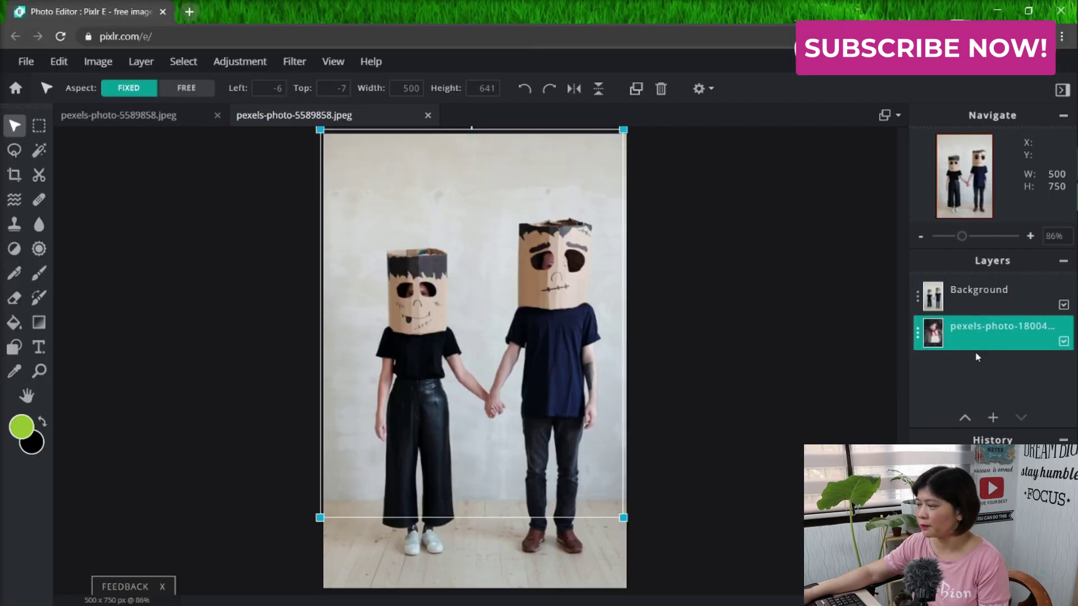
Lock the portrait photo layer through its layer settings.
{"action": "left_click", "coordinate": [1037, 333]}
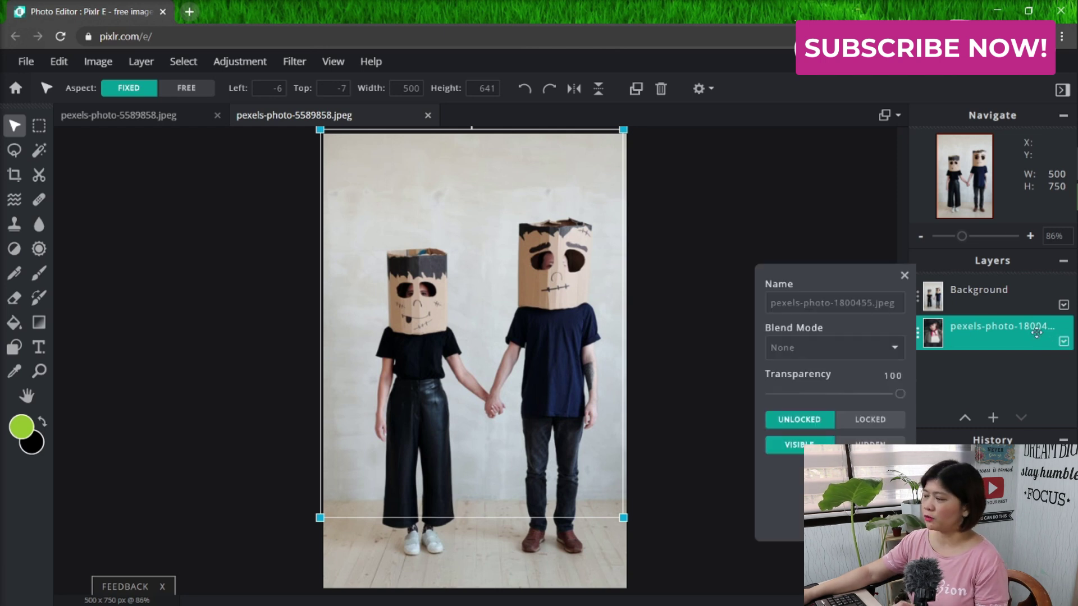
{"action": "left_click", "coordinate": [870, 420]}
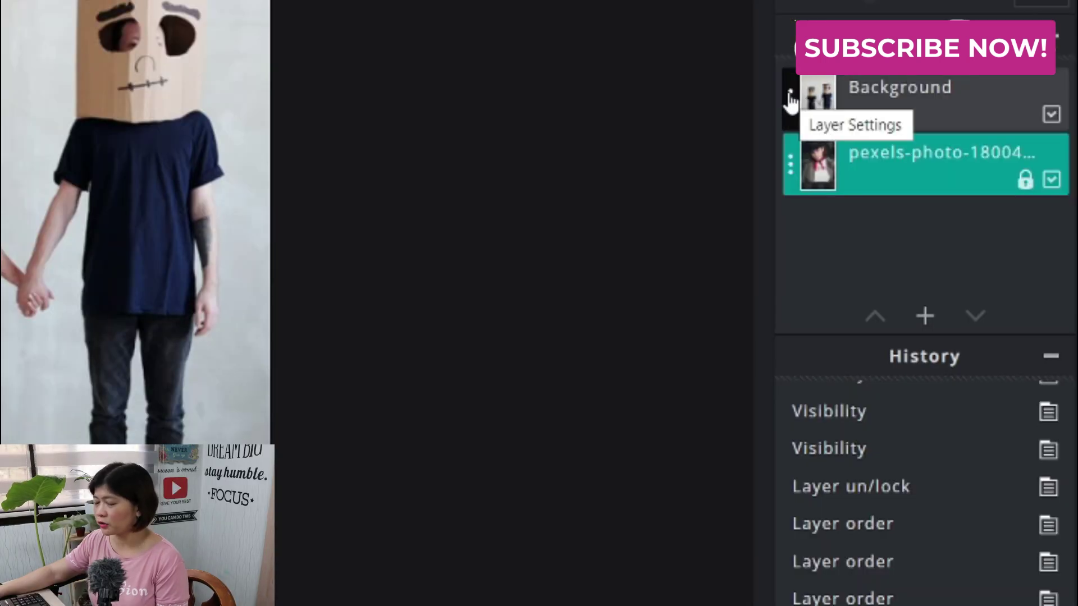
Open the Background layer's settings and set its blend mode to Darken, keeping its name.
{"action": "left_click", "coordinate": [790, 101]}
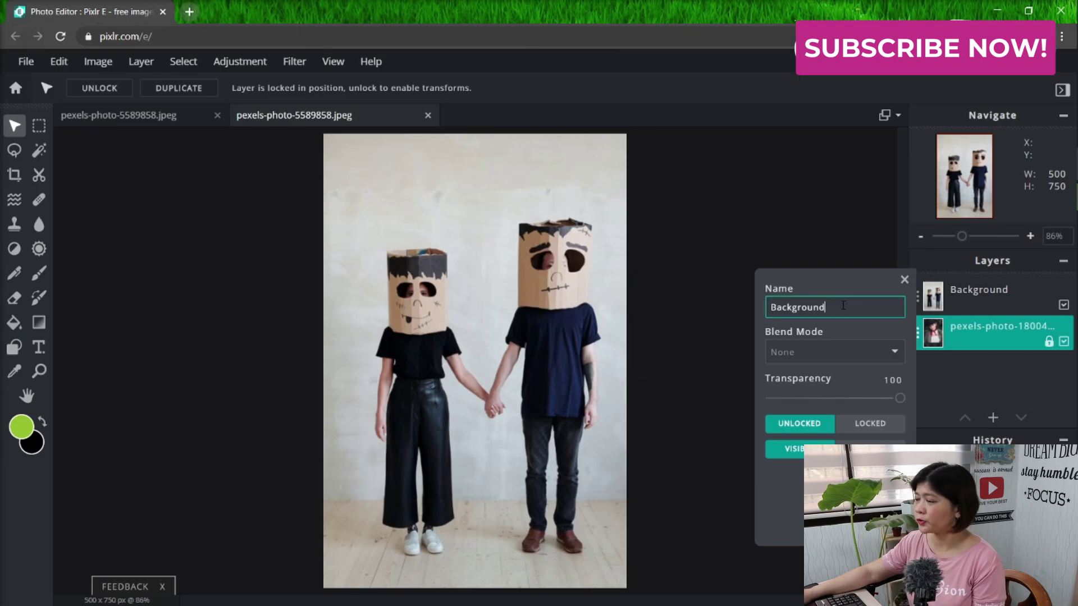
{"action": "double_click", "coordinate": [695, 131]}
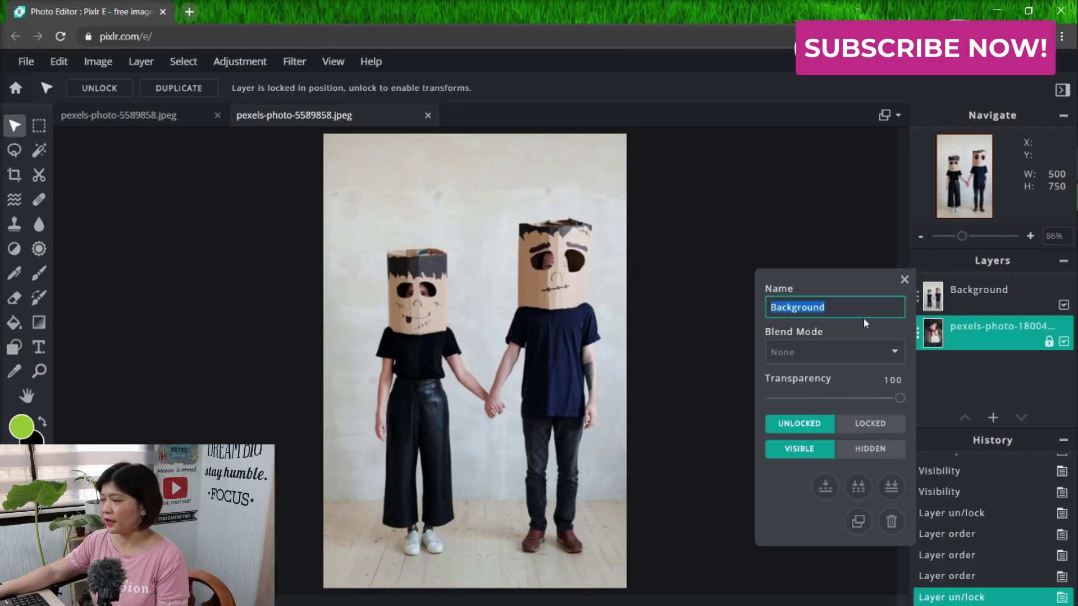
{"action": "left_click", "coordinate": [826, 357]}
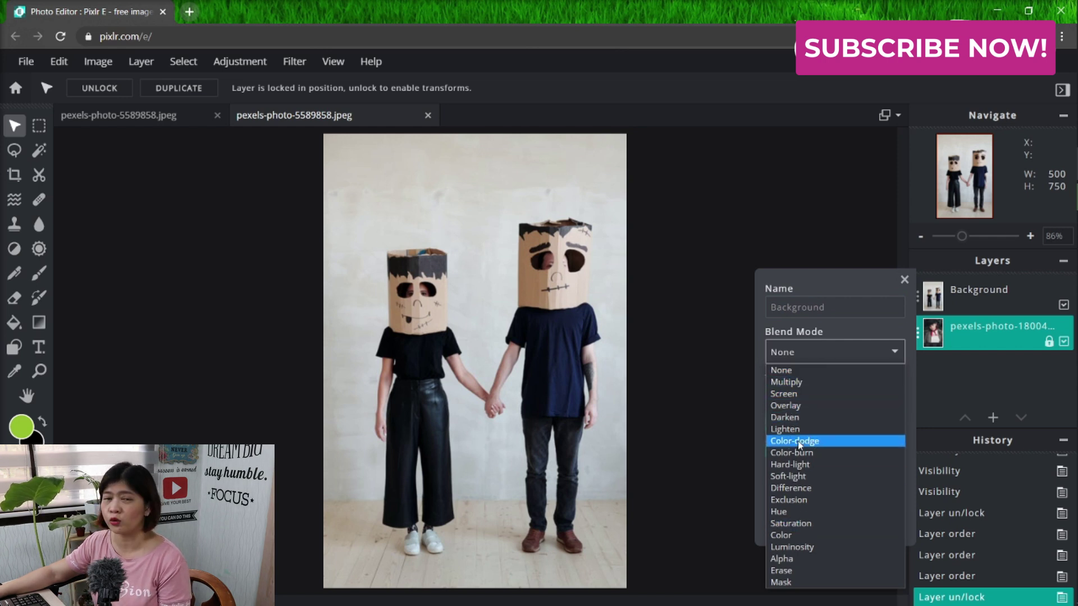
{"action": "left_click", "coordinate": [806, 418]}
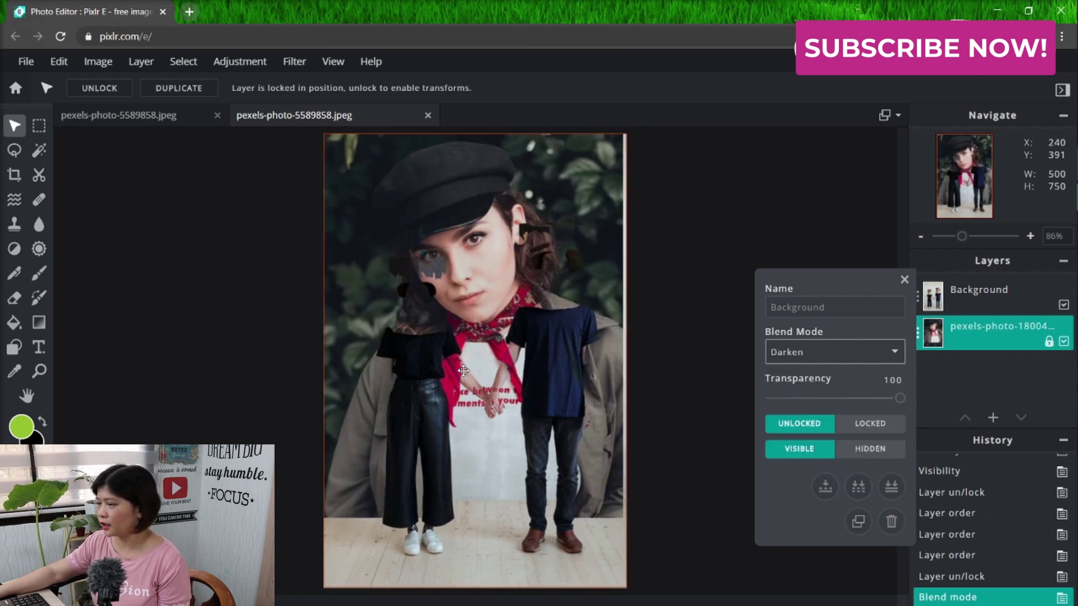
Try the Color-dodge, Exclusion and Saturation blend modes one after another on the Background layer.
{"action": "left_click", "coordinate": [817, 351]}
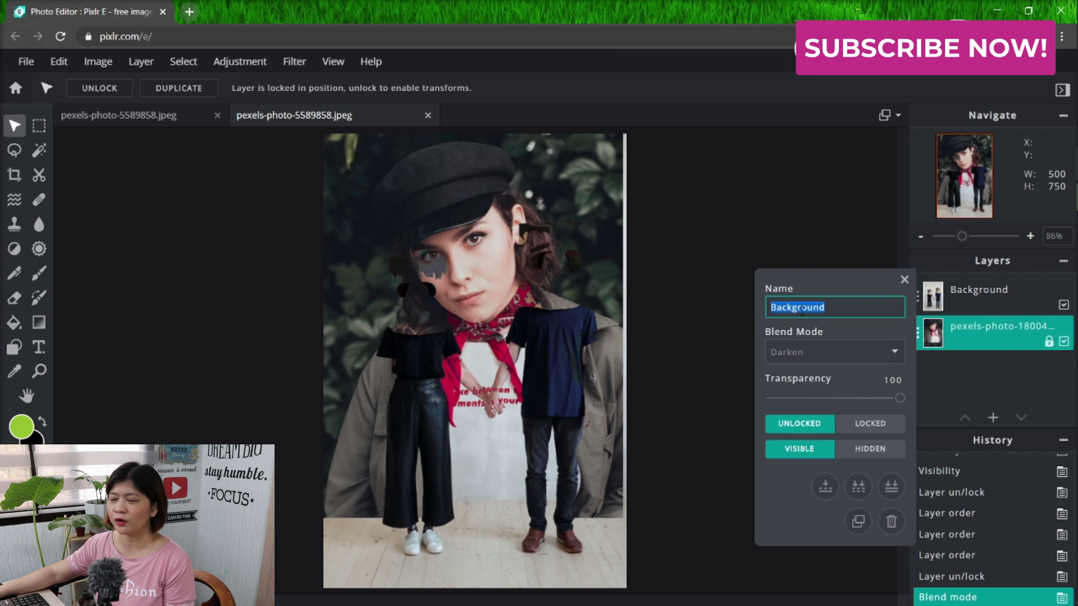
{"action": "left_click", "coordinate": [796, 442]}
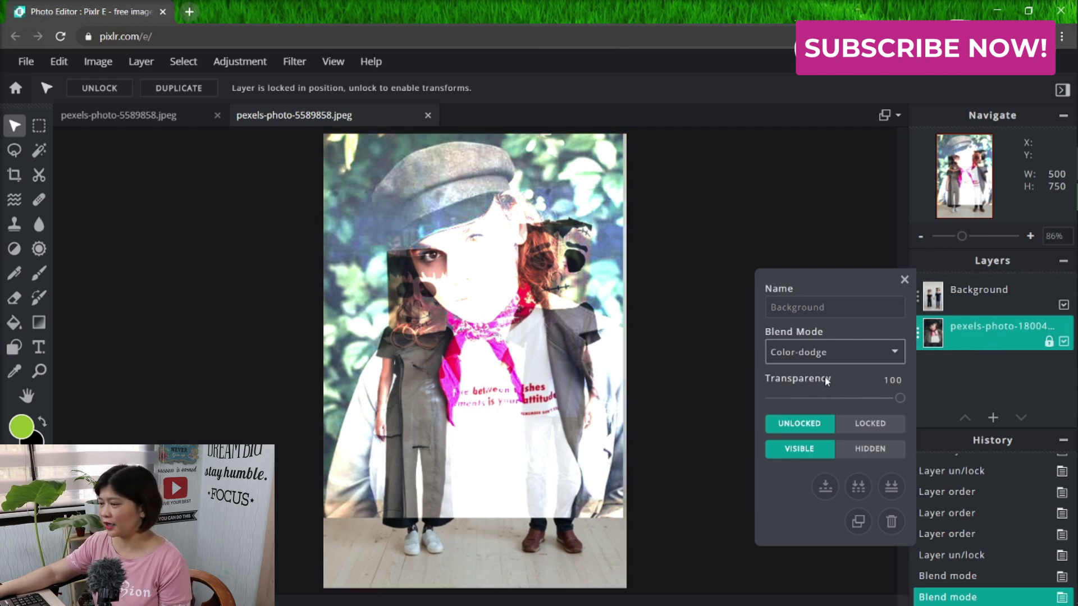
{"action": "left_click", "coordinate": [811, 352]}
{"action": "left_click", "coordinate": [809, 500]}
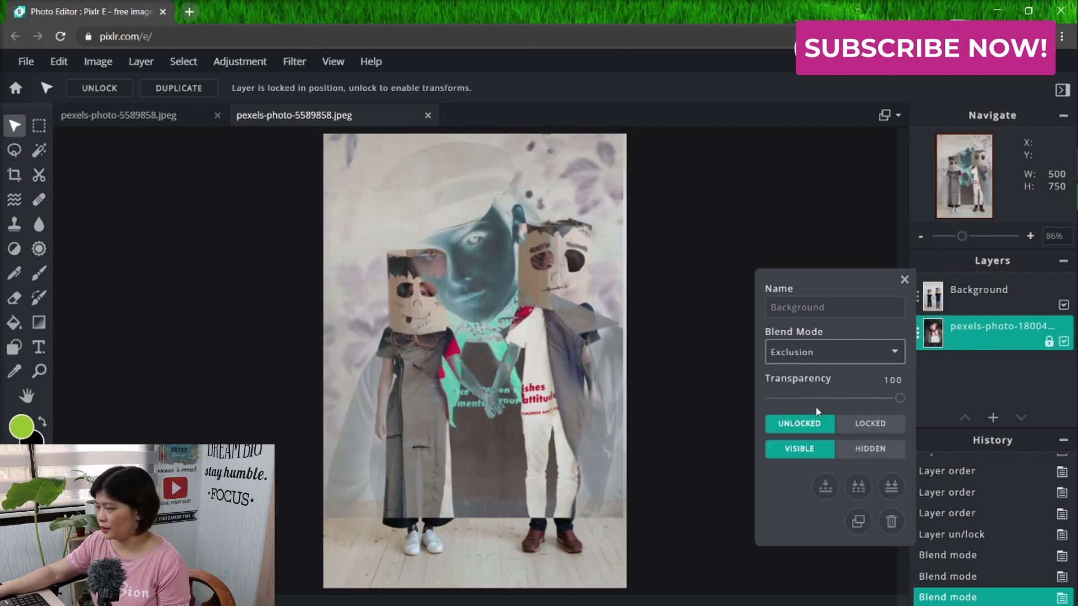
{"action": "left_click", "coordinate": [815, 362]}
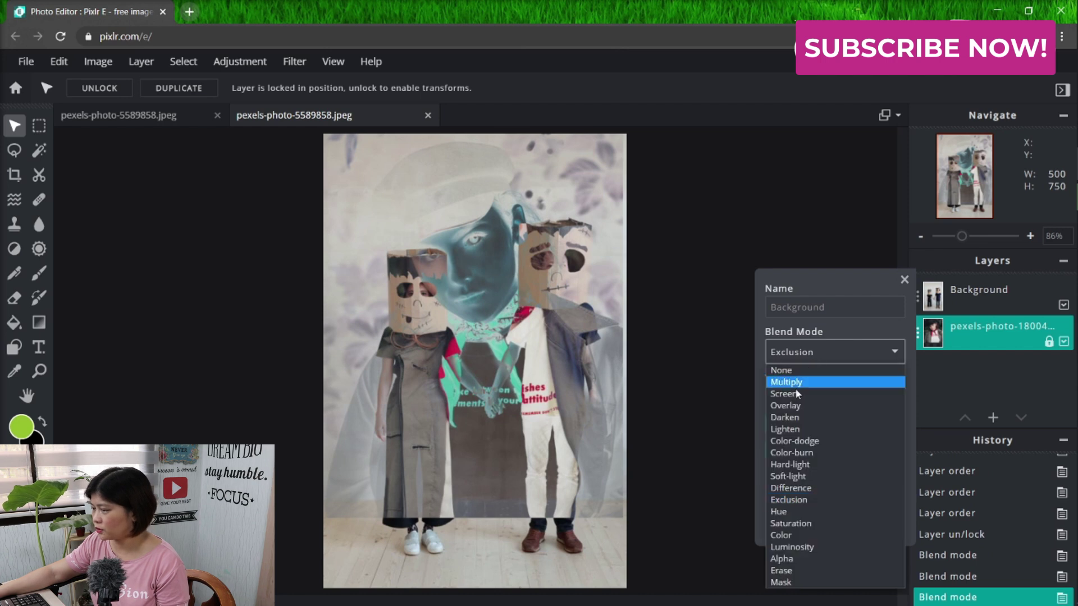
{"action": "left_click", "coordinate": [783, 524]}
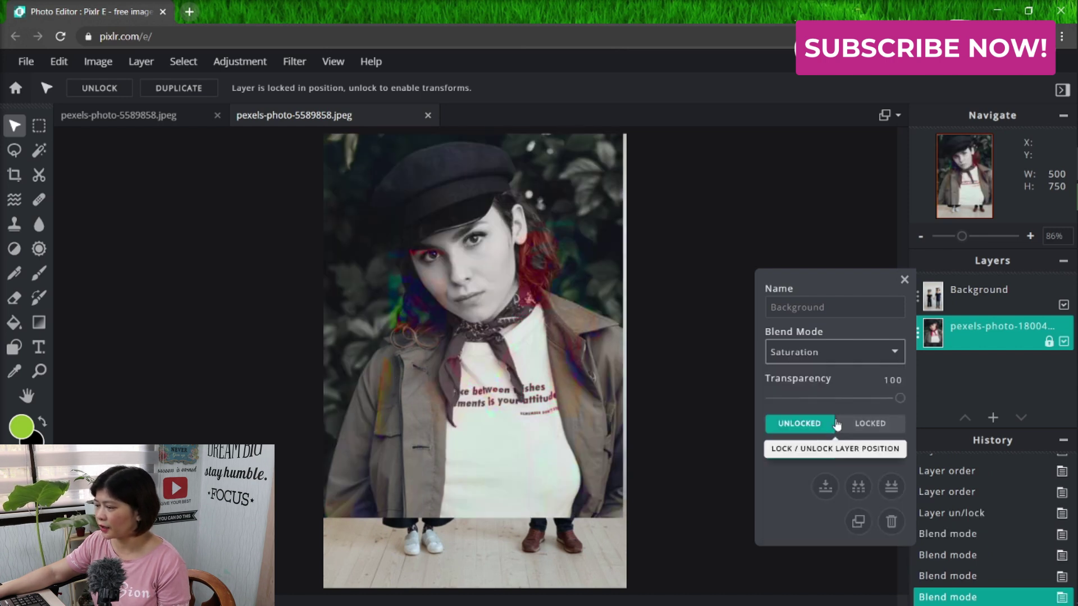
{"action": "left_click", "coordinate": [843, 352]}
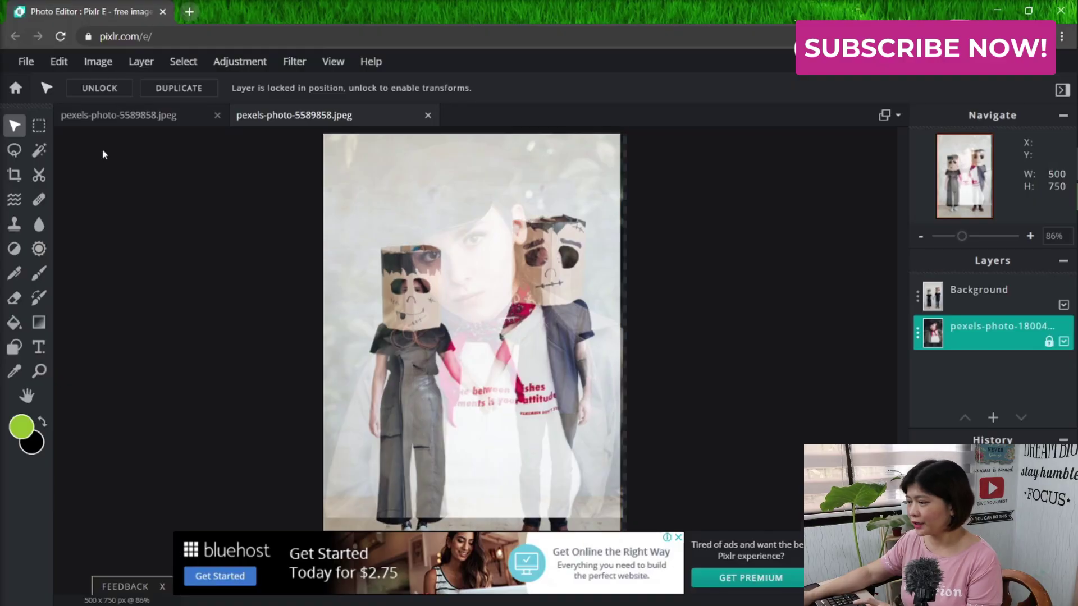
Marquee-select a rectangle about 441 × 389 px around the faces on the portrait layer and paste a copy as a new layer.
{"action": "left_click", "coordinate": [39, 128]}
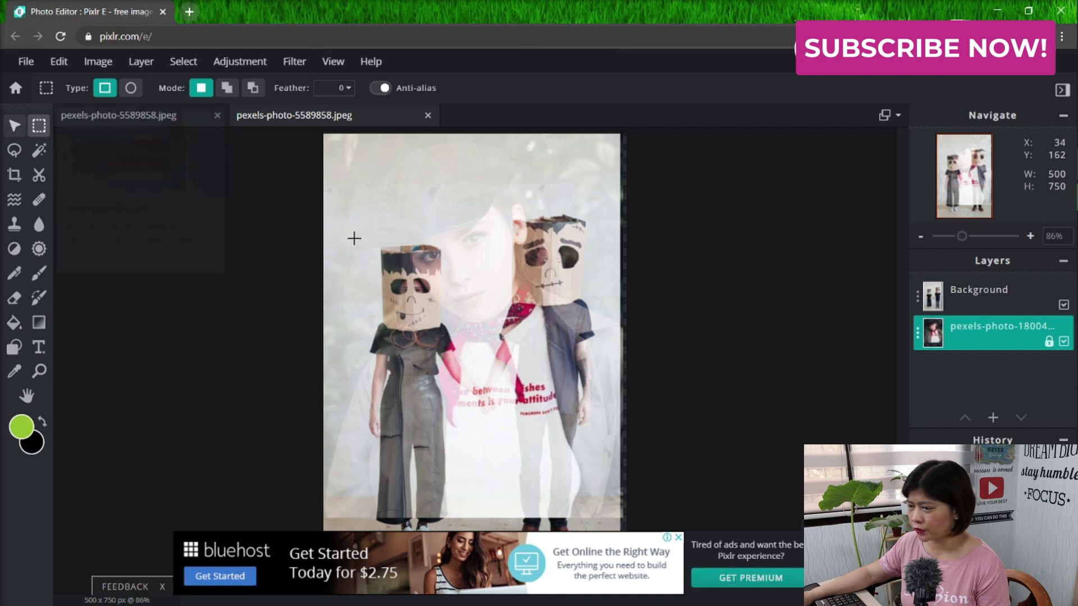
{"action": "left_click_drag", "start_coordinate": [336, 208], "coordinate": [603, 443]}
{"action": "key", "text": "alt"}
{"action": "key", "text": "ctrl+c"}
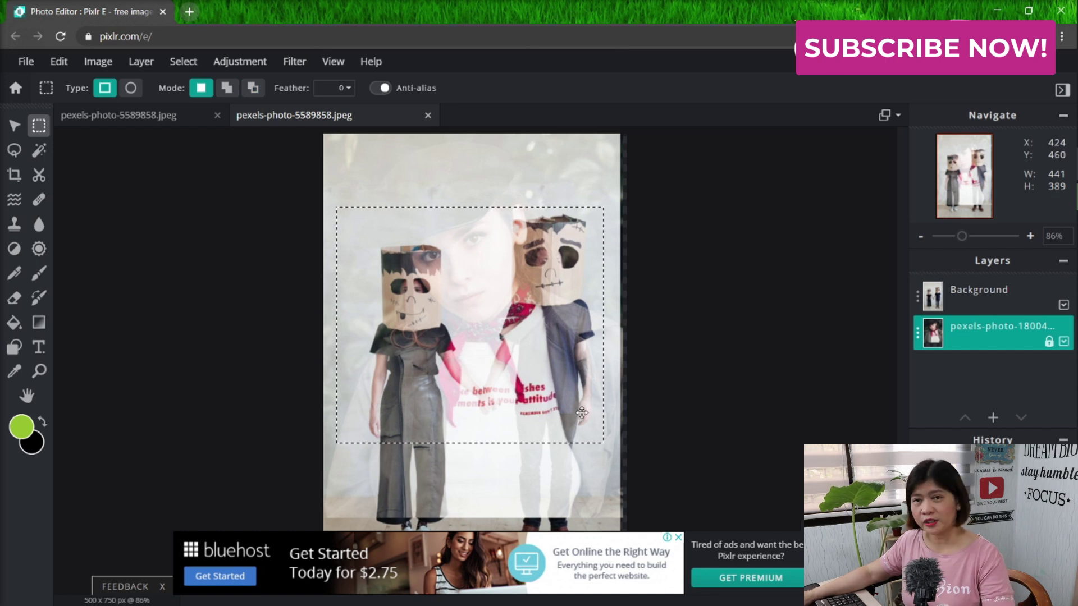
{"action": "key", "text": "ctrl+v"}
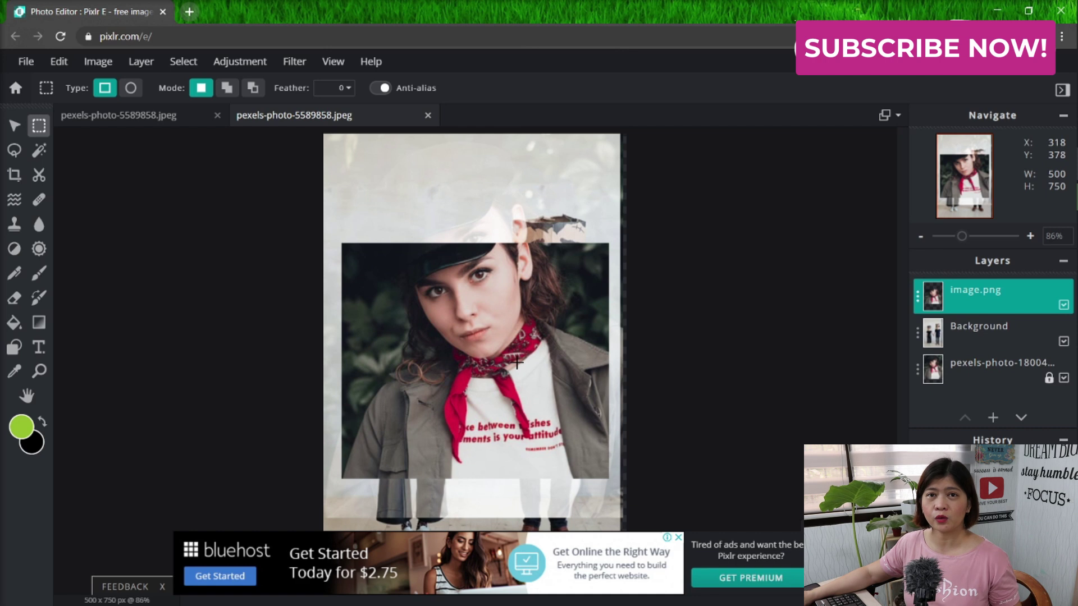
Move the pasted portrait crop with the Arrange tool to about left 40, top 62 on the canvas.
{"action": "mouse_move", "coordinate": [527, 287]}
{"action": "left_mouse_down"}
{"action": "mouse_move", "coordinate": [524, 214]}
{"action": "mouse_move", "coordinate": [518, 258]}
{"action": "left_mouse_up"}
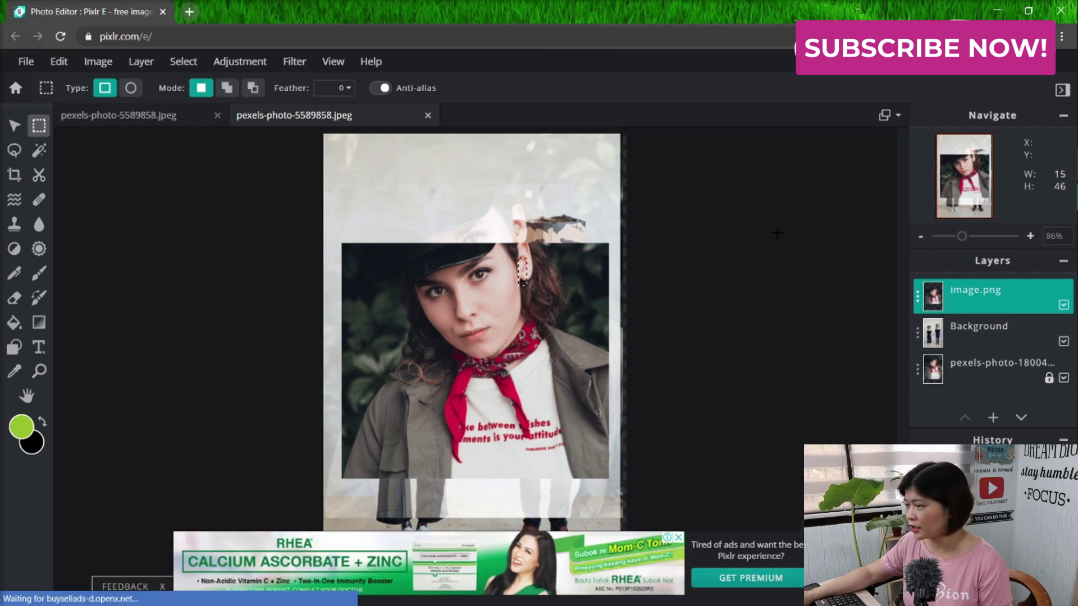
{"action": "left_click", "coordinate": [14, 125]}
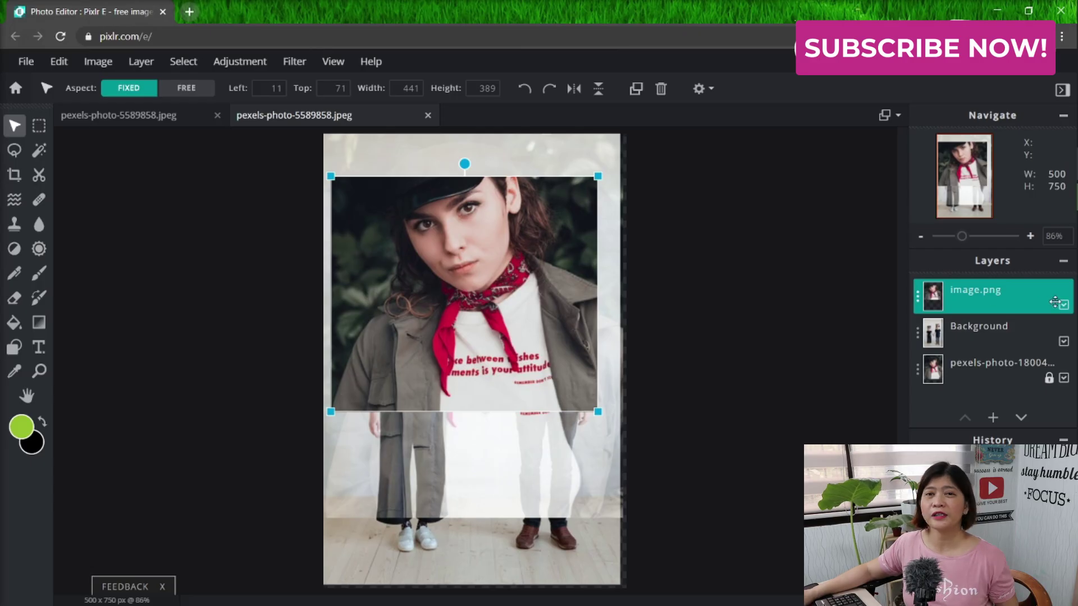
{"action": "left_click", "coordinate": [1063, 332]}
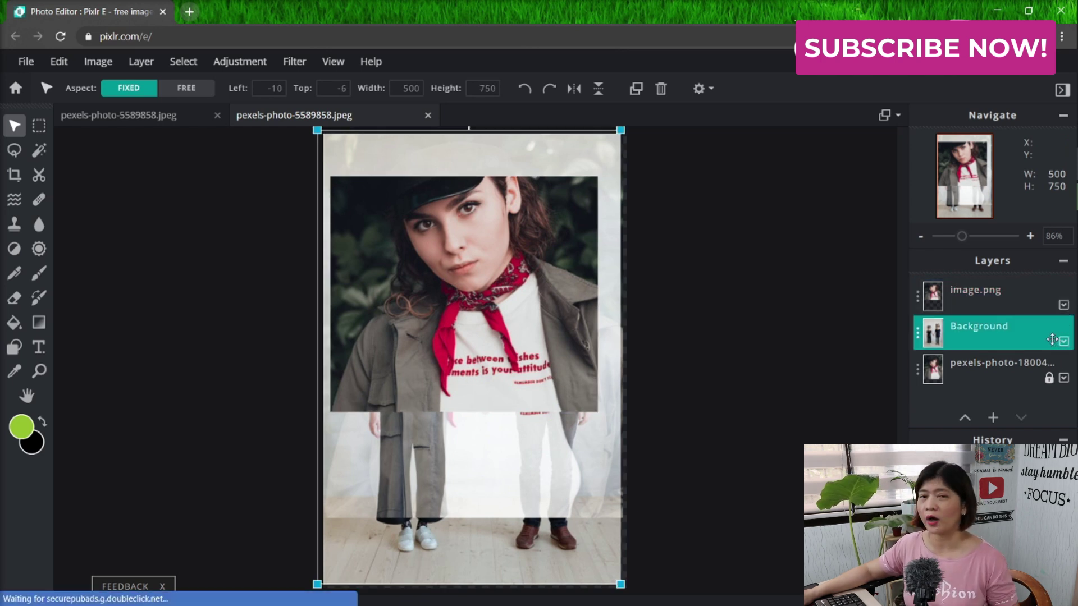
{"action": "left_click", "coordinate": [449, 263]}
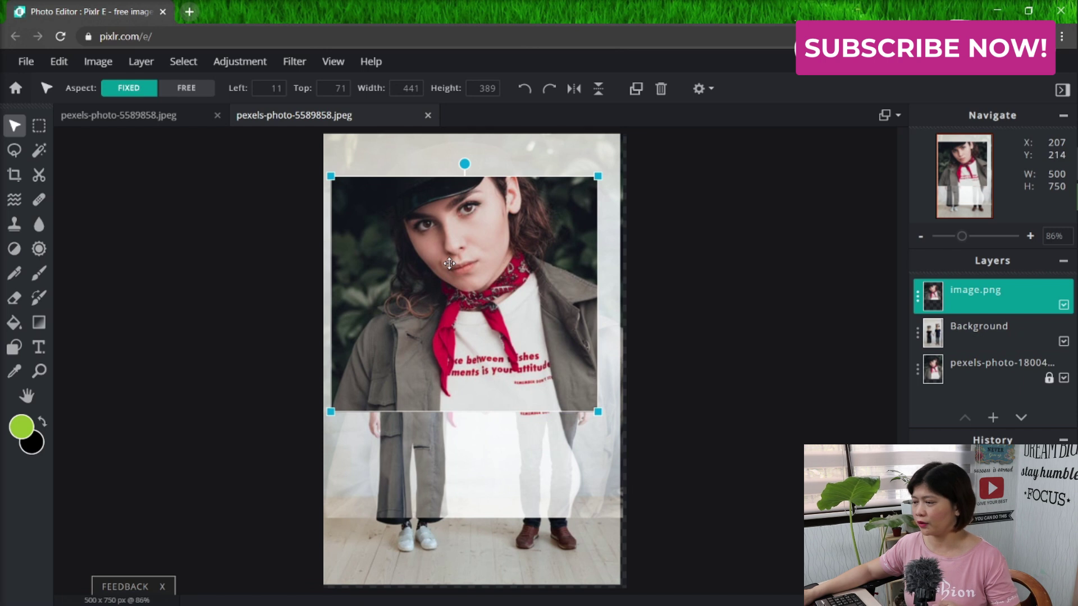
{"action": "left_click_drag", "start_coordinate": [449, 264], "coordinate": [456, 265]}
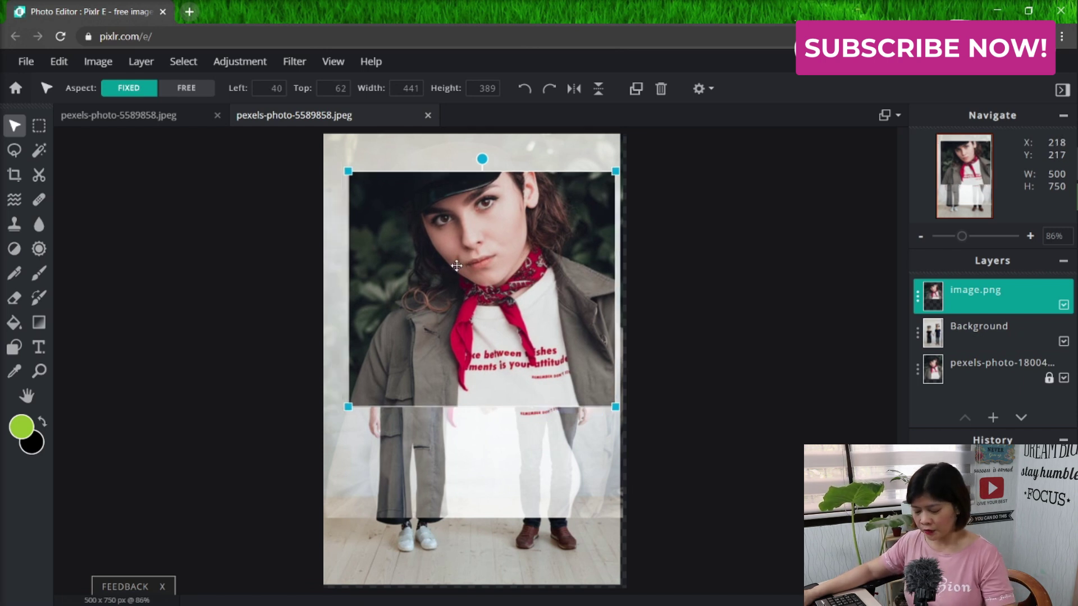
Paste three more copies of the portrait crop as separate layers.
{"action": "key", "text": "ctrl+v"}
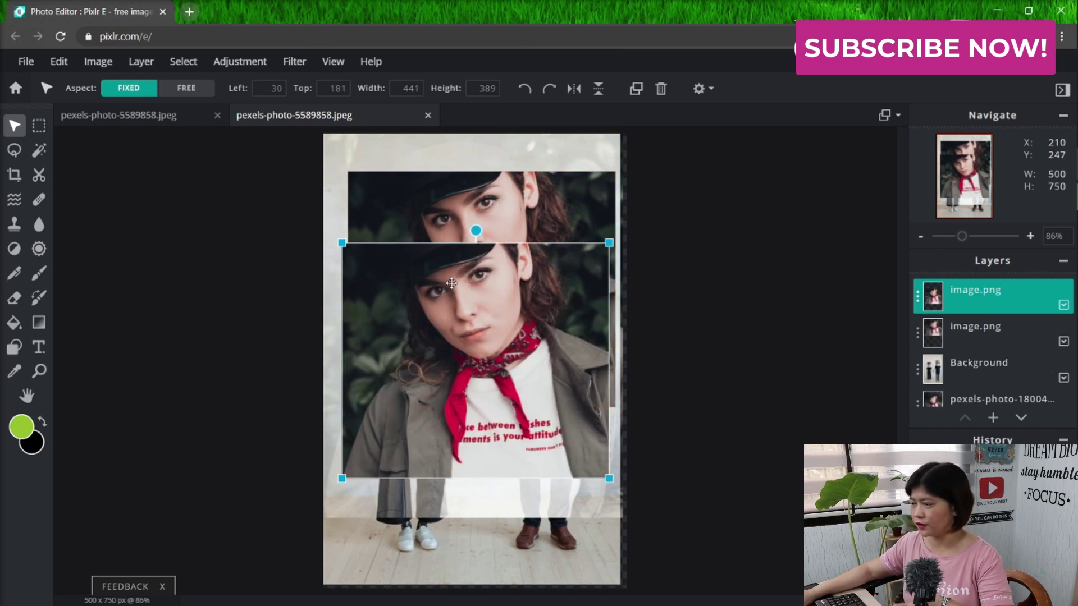
{"action": "key", "text": "ctrl+v"}
{"action": "key", "text": "ctrl+v"}
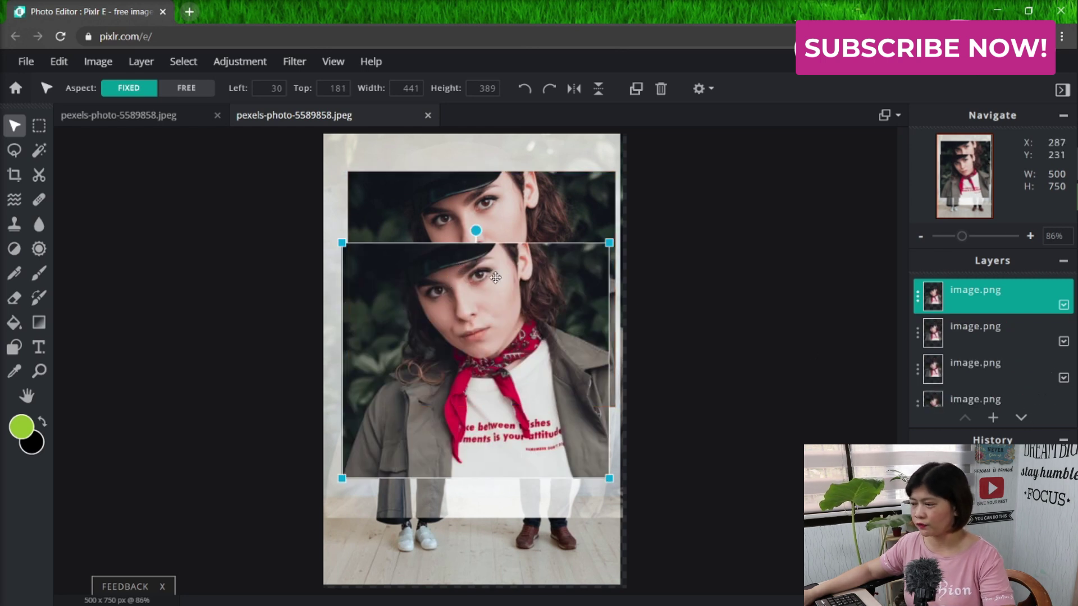
Spread the pasted portrait crops over the canvas, placing one at about left -22, top 11 and others over the lower half.
{"action": "left_click_drag", "start_coordinate": [495, 277], "coordinate": [463, 381]}
{"action": "left_click_drag", "start_coordinate": [539, 246], "coordinate": [517, 340]}
{"action": "left_click_drag", "start_coordinate": [545, 186], "coordinate": [556, 257]}
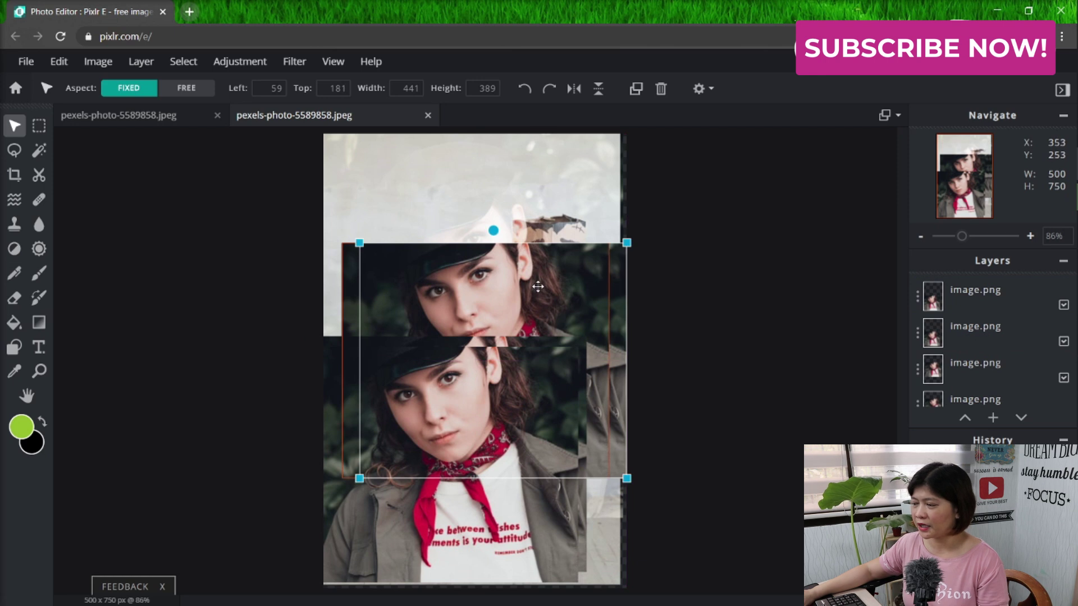
{"action": "left_click_drag", "start_coordinate": [556, 325], "coordinate": [549, 240]}
{"action": "scroll", "coordinate": [1005, 332], "scroll_direction": "down", "scroll_amount": 2}
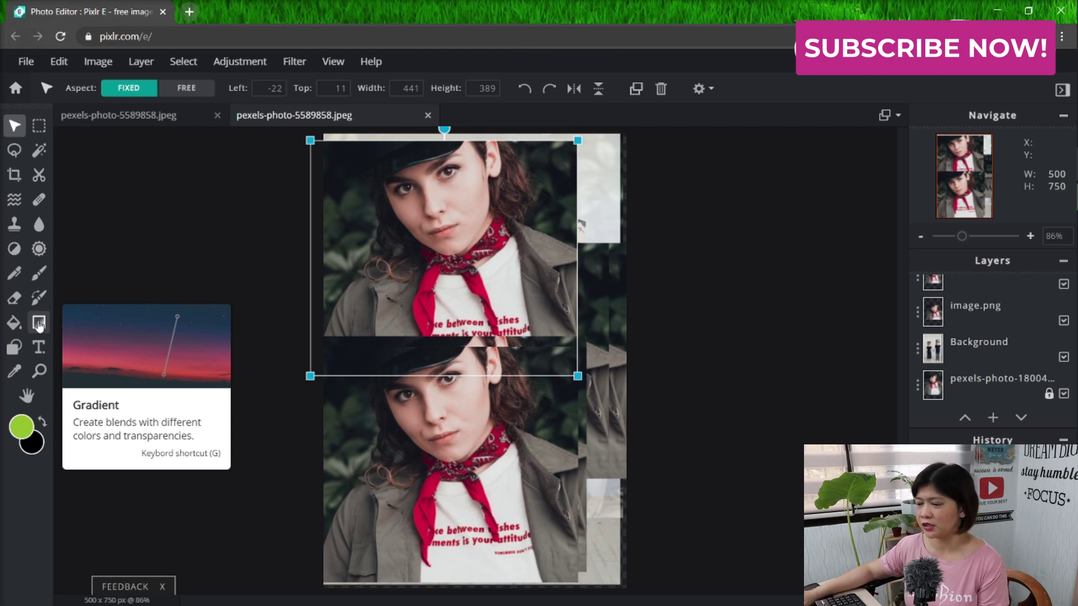
Set up the Gradient tool with the multicolour rainbow preset and recolour its yellow stop to a near-black olive.
{"action": "left_click", "coordinate": [40, 324]}
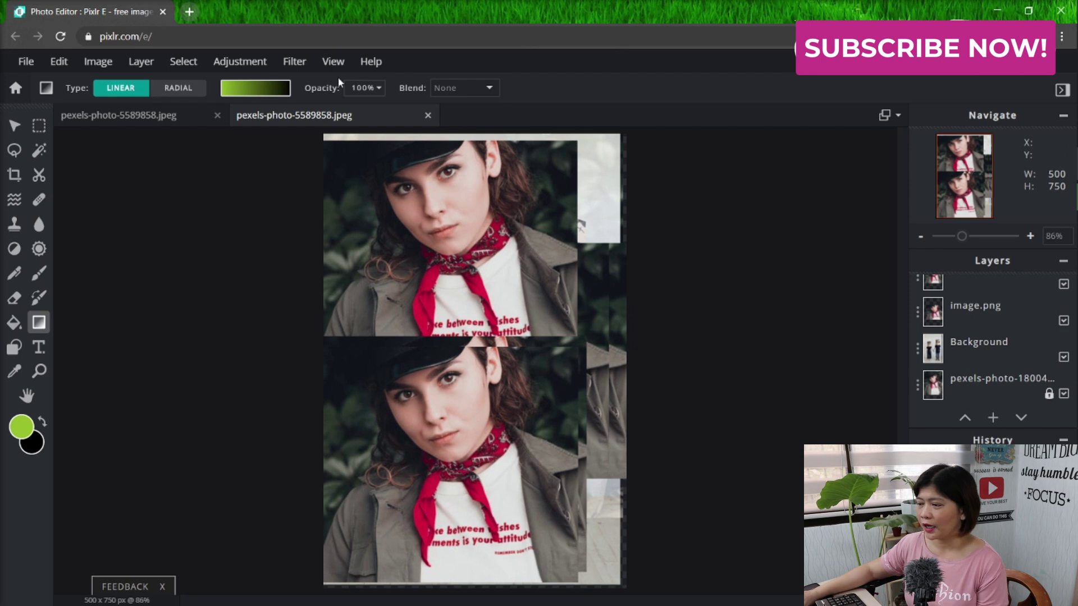
{"action": "left_click", "coordinate": [235, 93]}
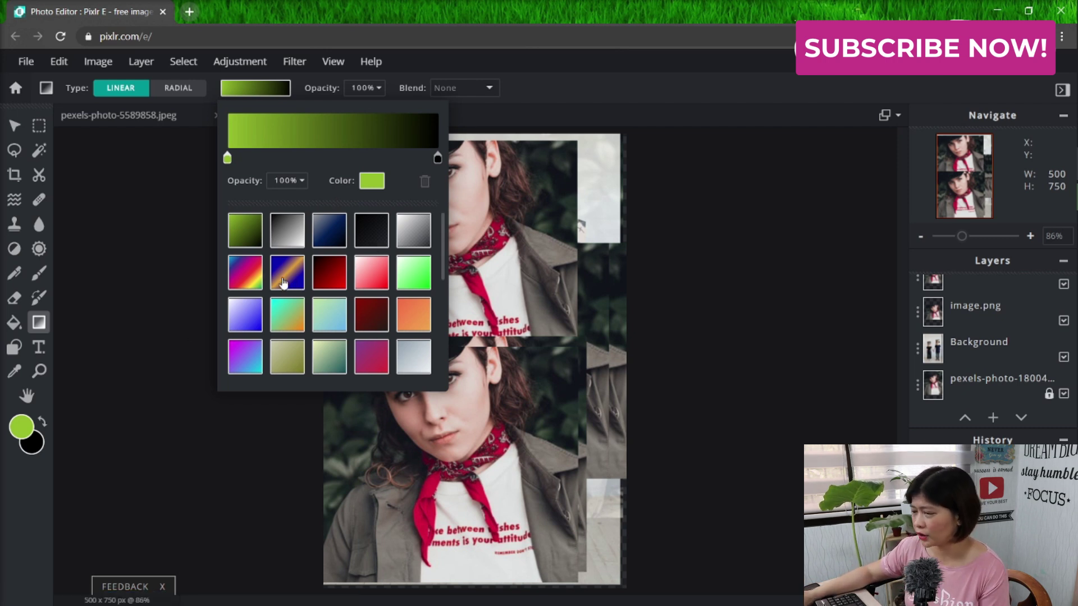
{"action": "left_click", "coordinate": [255, 283]}
{"action": "double_click", "coordinate": [395, 158]}
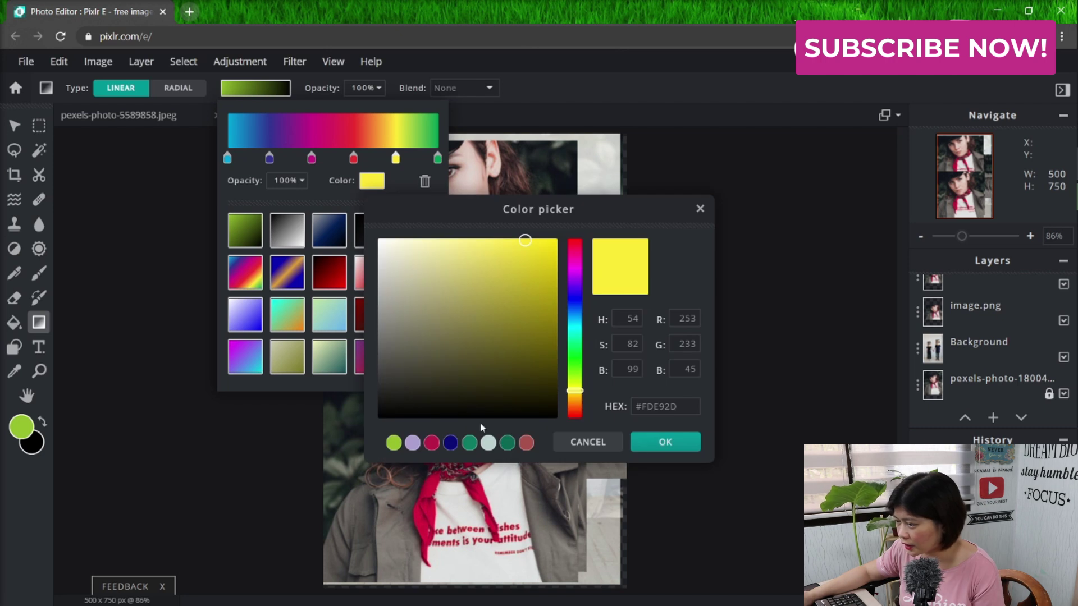
{"action": "left_click", "coordinate": [505, 400]}
{"action": "left_click_drag", "start_coordinate": [573, 332], "coordinate": [574, 384]}
{"action": "left_click", "coordinate": [665, 441]}
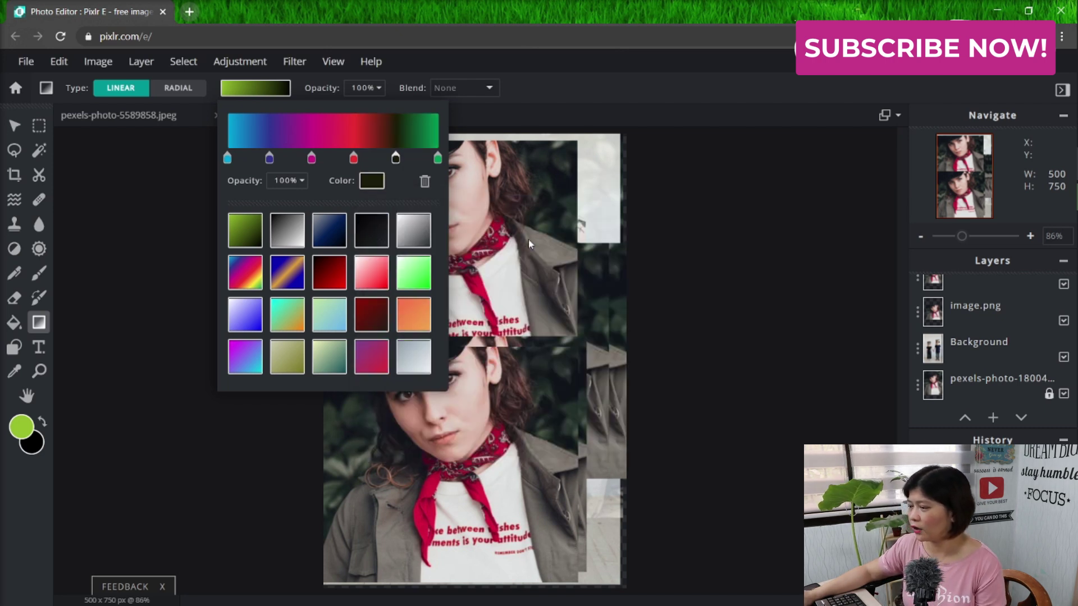
{"action": "left_click", "coordinate": [435, 260]}
Draw the linear rainbow gradient repeatedly in different directions over the active crop layer, ending with a diagonal from lower left to upper right.
{"action": "mouse_move", "coordinate": [357, 184]}
{"action": "left_mouse_down"}
{"action": "mouse_move", "coordinate": [457, 197]}
{"action": "mouse_move", "coordinate": [354, 186]}
{"action": "left_mouse_up"}
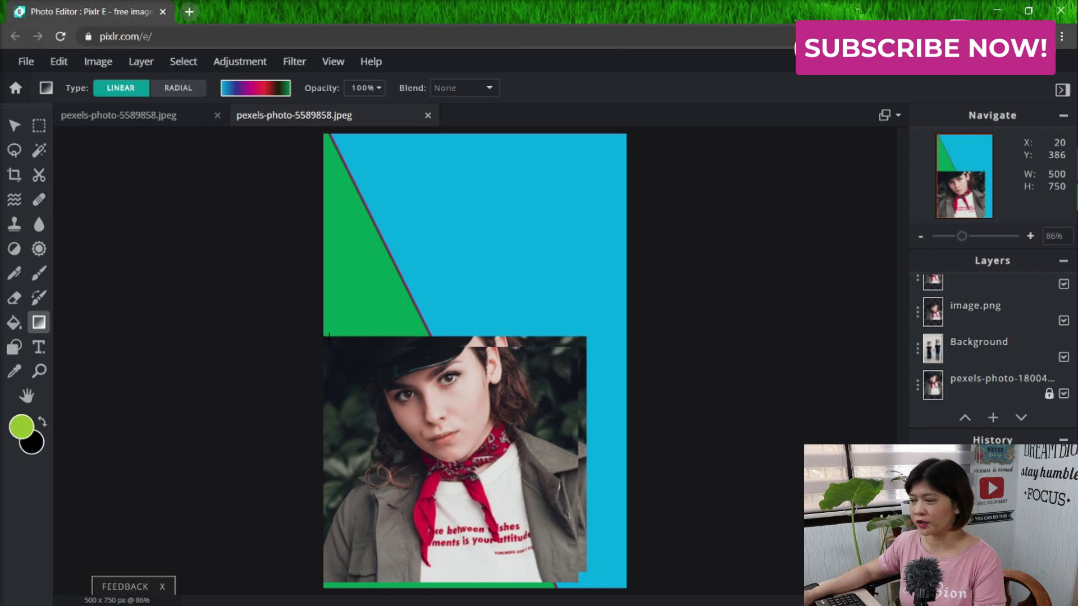
{"action": "left_click_drag", "start_coordinate": [587, 187], "coordinate": [333, 509]}
{"action": "left_click_drag", "start_coordinate": [457, 191], "coordinate": [314, 467]}
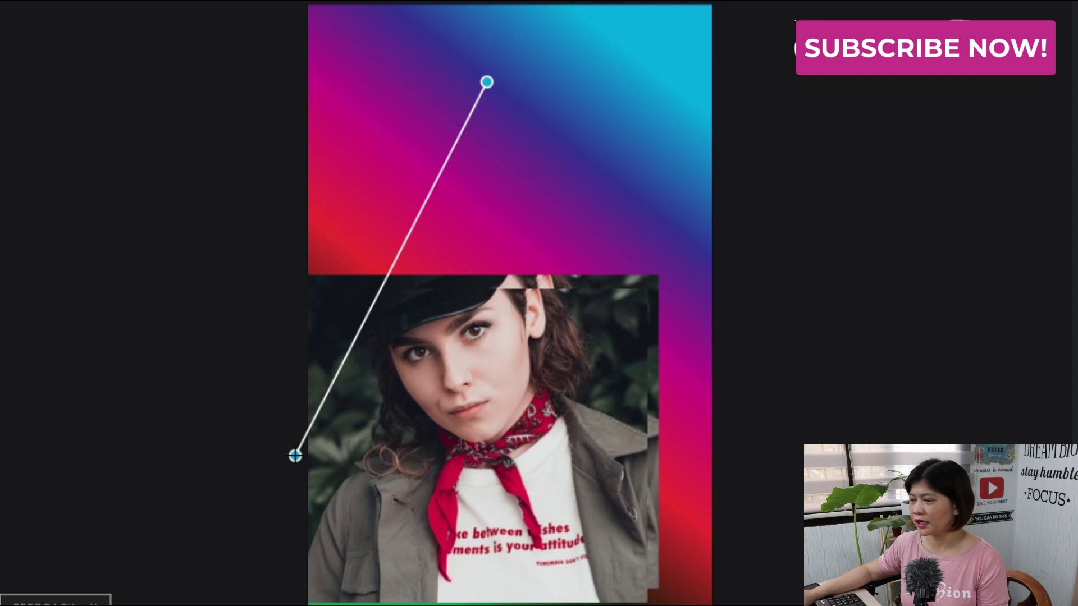
{"action": "left_click_drag", "start_coordinate": [596, 184], "coordinate": [514, 506]}
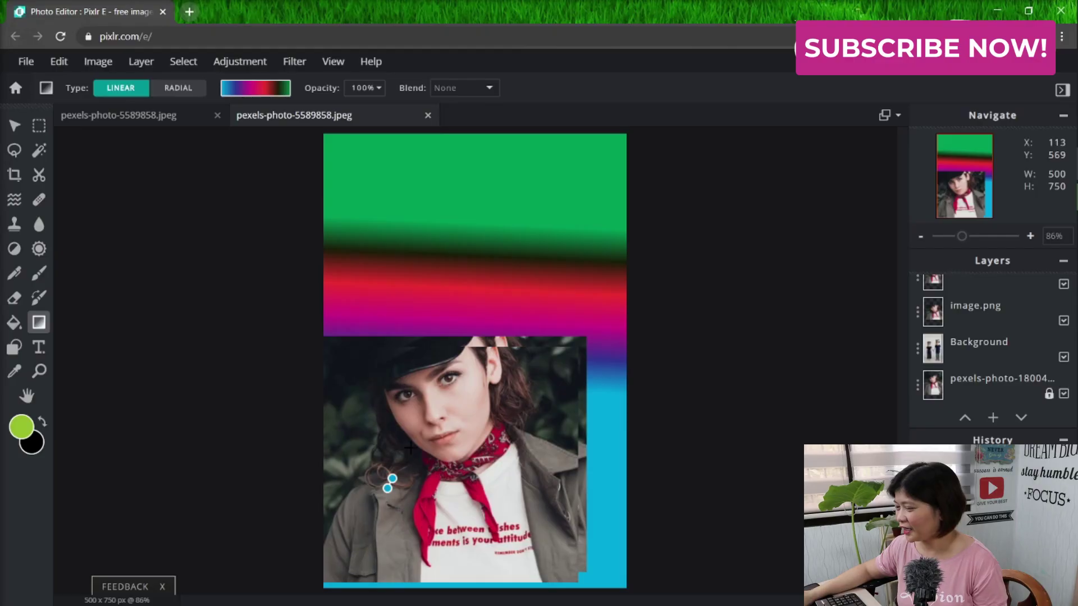
{"action": "left_click_drag", "start_coordinate": [385, 479], "coordinate": [486, 323]}
{"action": "left_click_drag", "start_coordinate": [471, 467], "coordinate": [568, 306]}
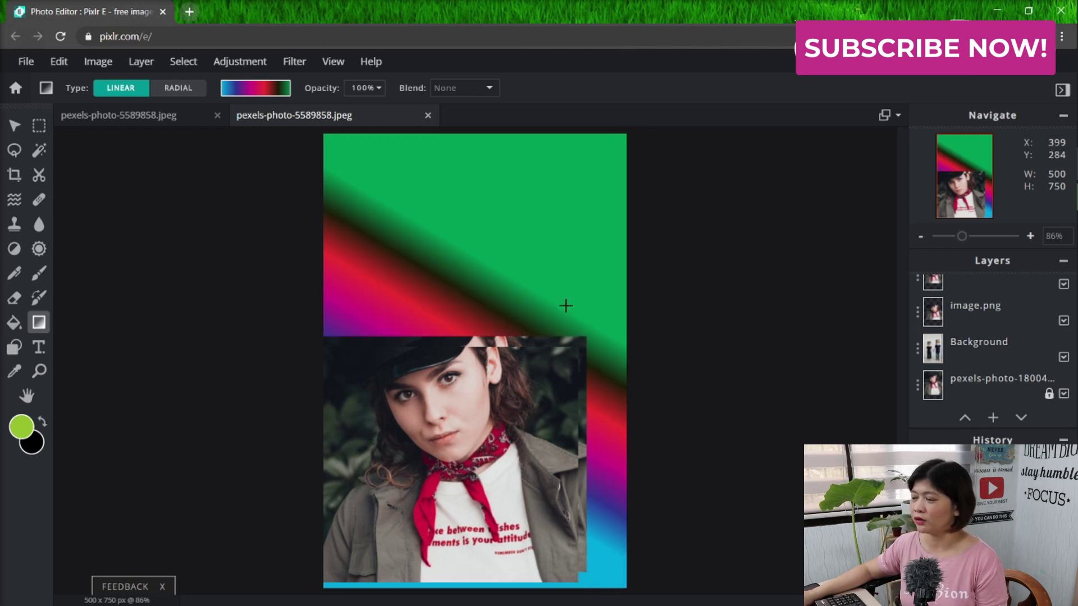
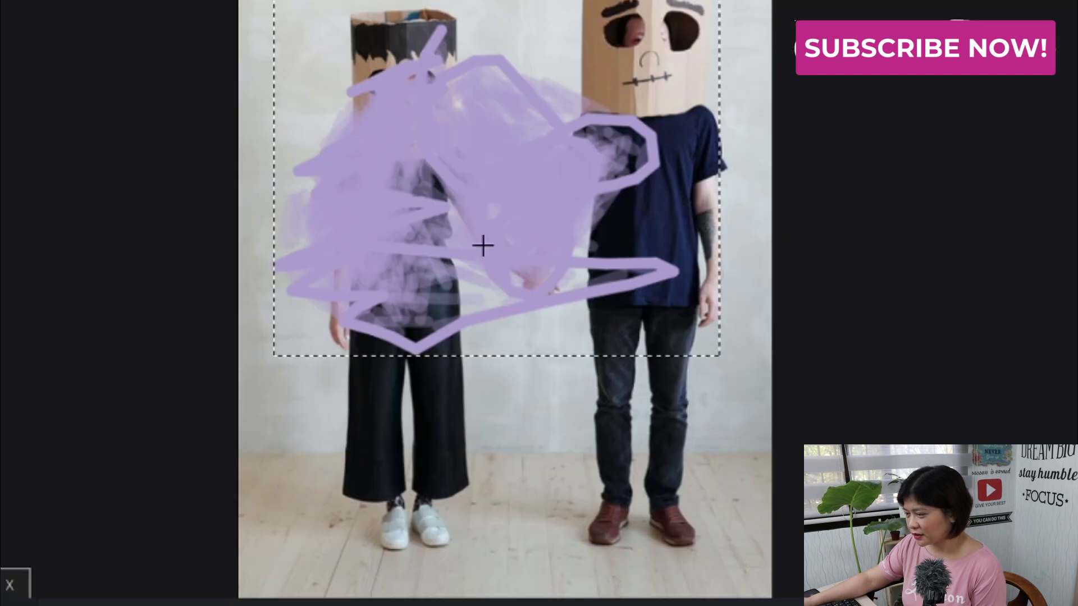
Draw lilac Sketchy pencil strokes over the figures on the Background layer and a short horizontal stroke below the HMD text.
{"action": "mouse_move", "coordinate": [475, 405]}
{"action": "left_mouse_down"}
{"action": "mouse_move", "coordinate": [519, 539]}
{"action": "mouse_move", "coordinate": [471, 488]}
{"action": "mouse_move", "coordinate": [425, 364]}
{"action": "left_mouse_up"}
{"action": "mouse_move", "coordinate": [427, 233]}
{"action": "left_mouse_down"}
{"action": "mouse_move", "coordinate": [402, 255]}
{"action": "mouse_move", "coordinate": [366, 236]}
{"action": "mouse_move", "coordinate": [373, 320]}
{"action": "left_mouse_up"}
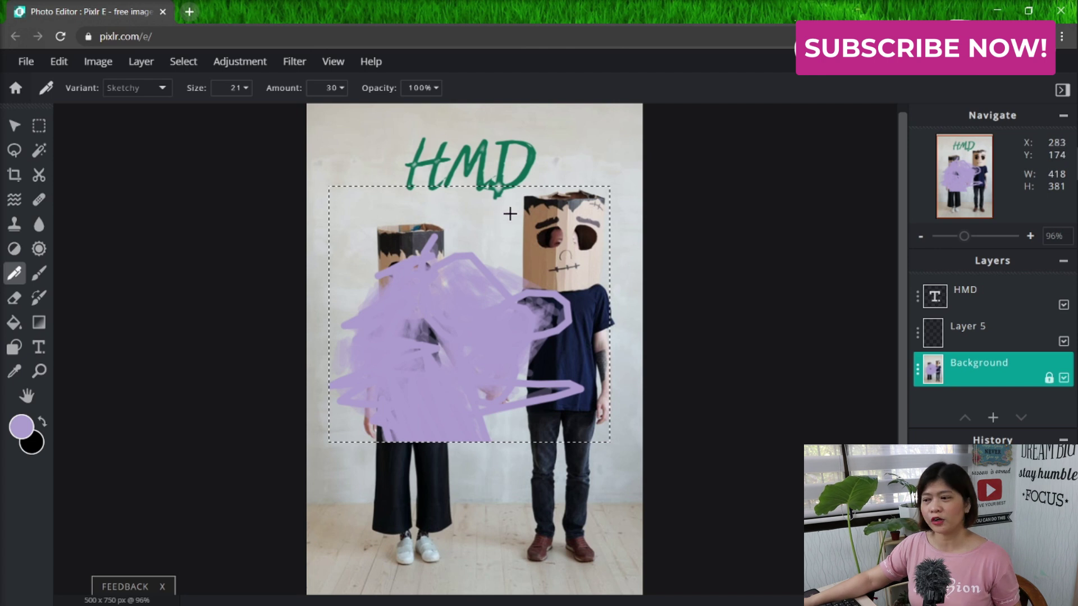
{"action": "left_click_drag", "start_coordinate": [489, 213], "coordinate": [516, 214]}
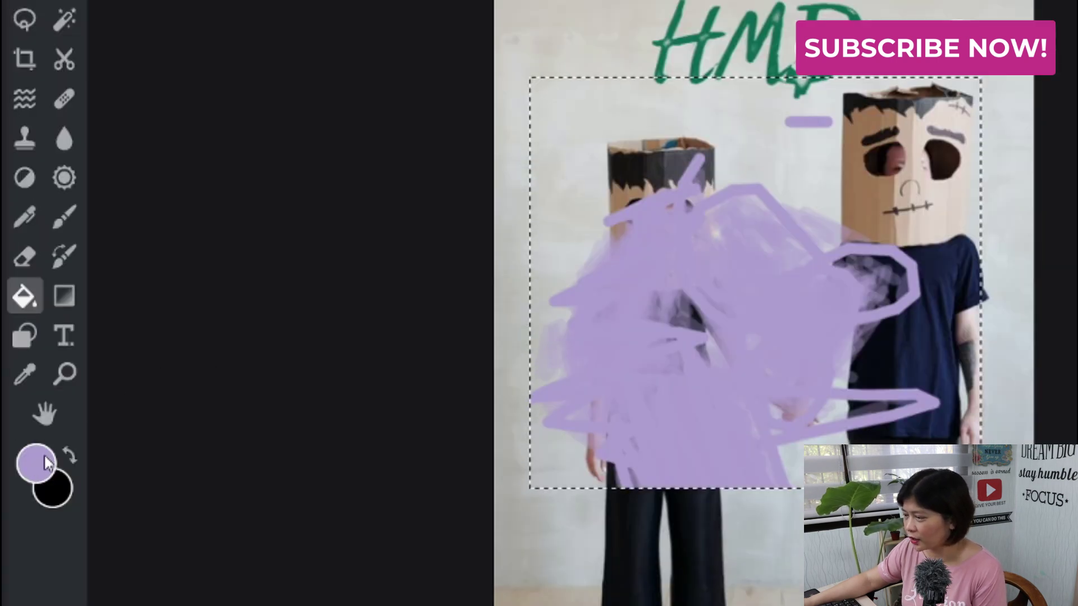
Change the foreground colour to lime green #93BE25 and fill the wall area inside the selection with it.
{"action": "left_click", "coordinate": [36, 460]}
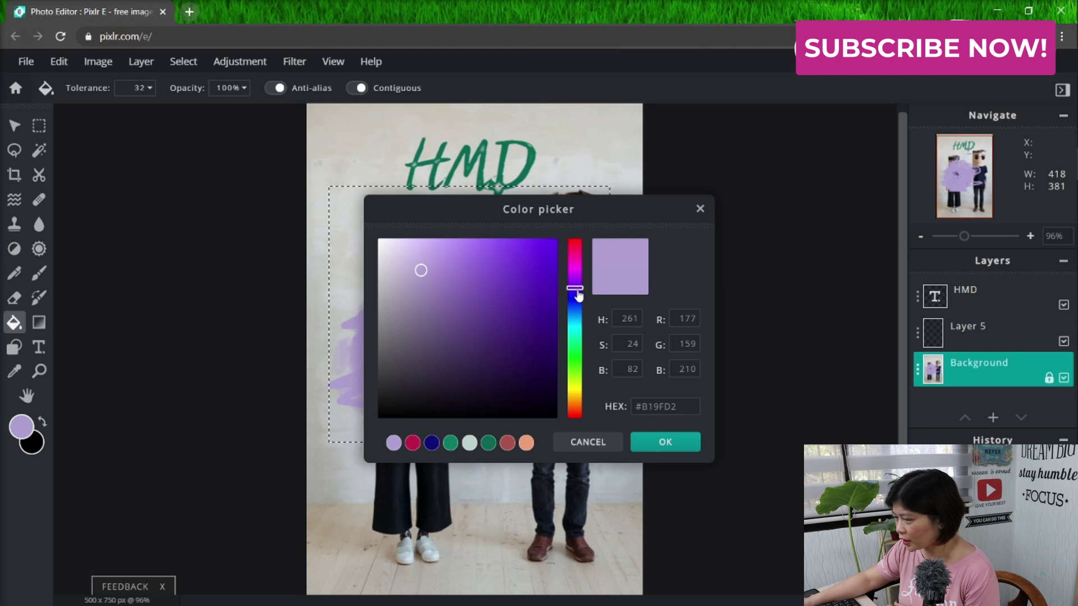
{"action": "left_click_drag", "start_coordinate": [578, 294], "coordinate": [587, 379]}
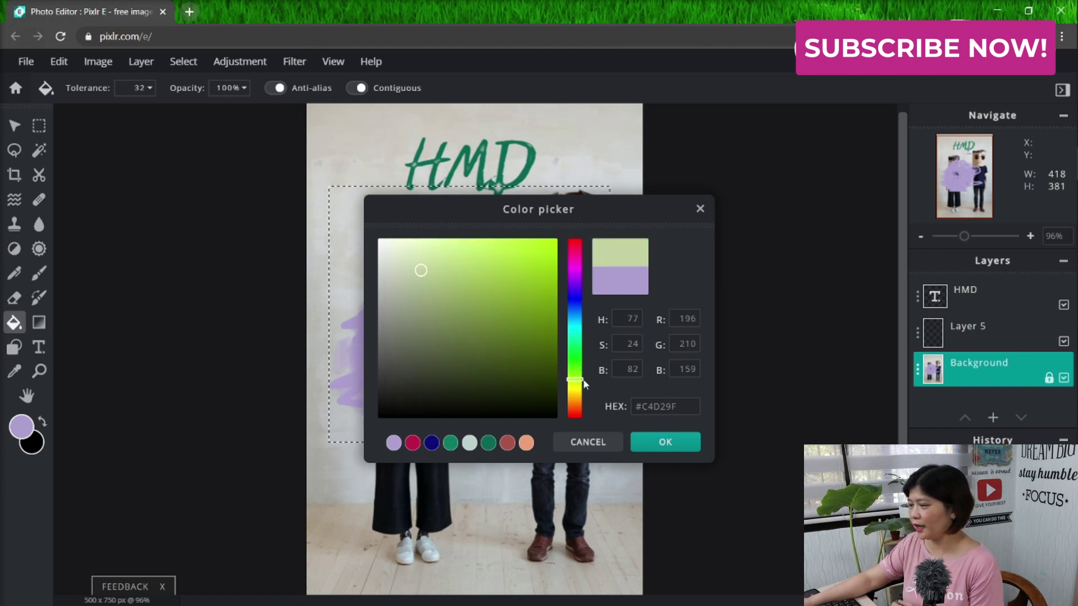
{"action": "left_click", "coordinate": [522, 286]}
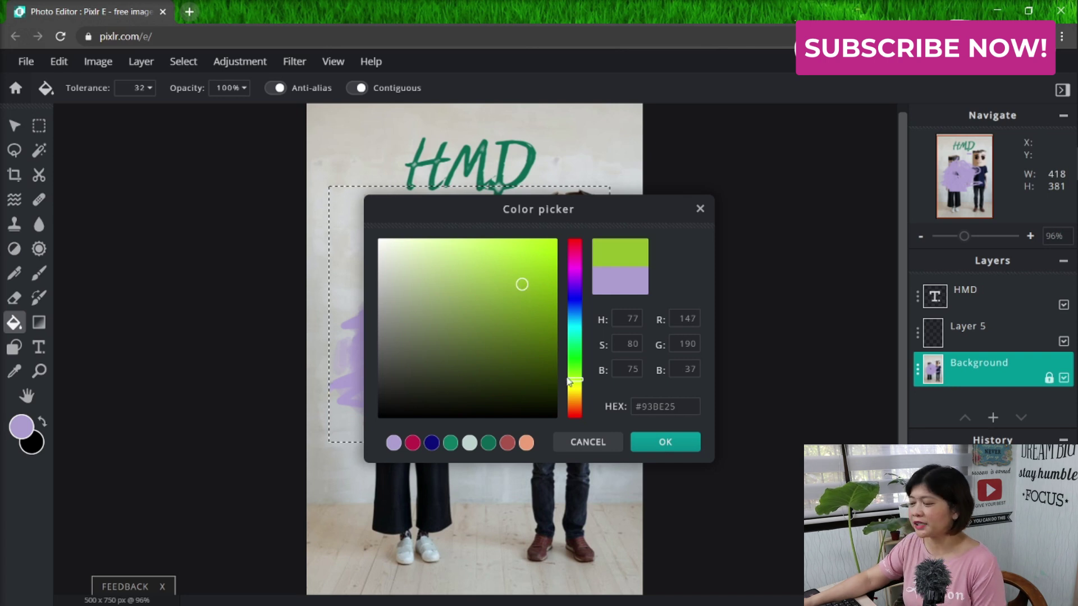
{"action": "left_click", "coordinate": [665, 441]}
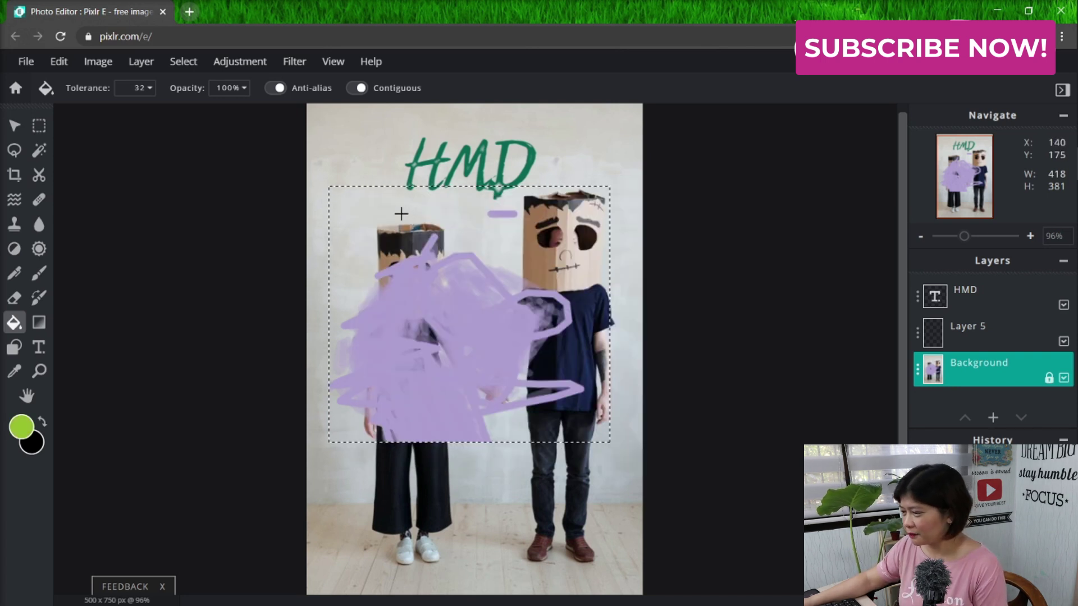
{"action": "left_click", "coordinate": [402, 215]}
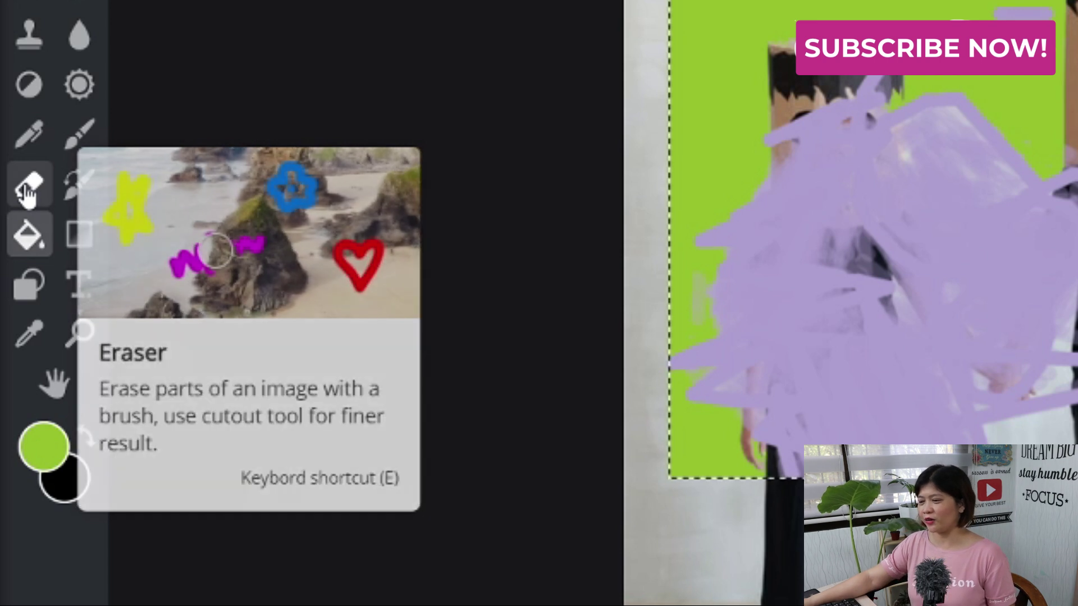
Erase broadly over the lilac scribbles covering the two figures on the Background layer with the size 40 soft Eraser.
{"action": "left_click", "coordinate": [27, 190]}
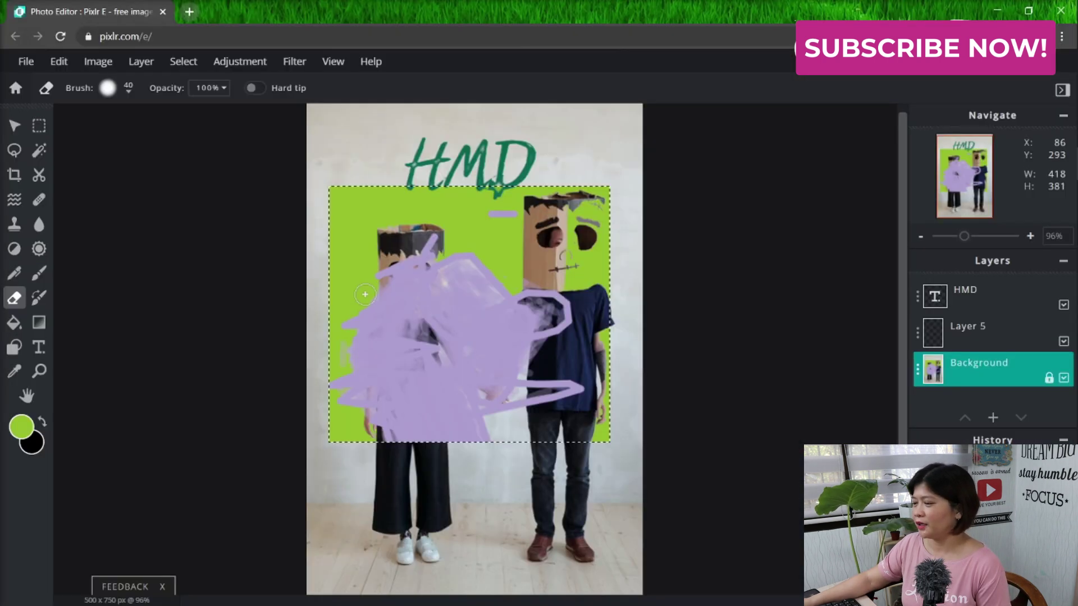
{"action": "mouse_move", "coordinate": [473, 260]}
{"action": "left_mouse_down"}
{"action": "mouse_move", "coordinate": [358, 312]}
{"action": "mouse_move", "coordinate": [487, 279]}
{"action": "mouse_move", "coordinate": [399, 327]}
{"action": "mouse_move", "coordinate": [401, 345]}
{"action": "mouse_move", "coordinate": [433, 347]}
{"action": "mouse_move", "coordinate": [509, 327]}
{"action": "mouse_move", "coordinate": [435, 362]}
{"action": "left_mouse_up"}
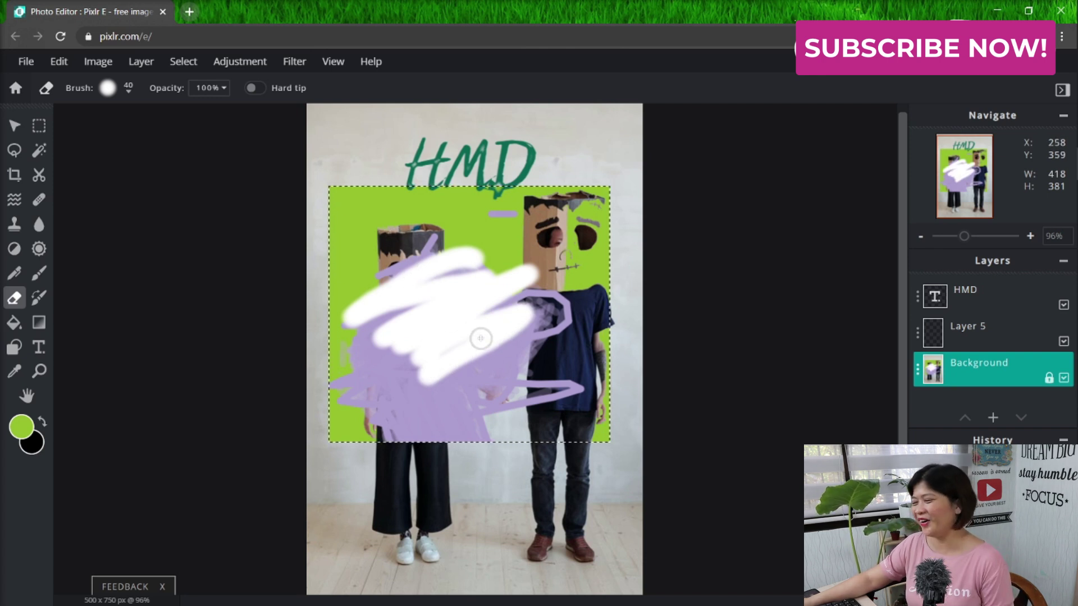
{"action": "mouse_move", "coordinate": [513, 310]}
{"action": "left_mouse_down"}
{"action": "mouse_move", "coordinate": [562, 345]}
{"action": "mouse_move", "coordinate": [539, 393]}
{"action": "mouse_move", "coordinate": [450, 318]}
{"action": "mouse_move", "coordinate": [360, 368]}
{"action": "mouse_move", "coordinate": [403, 387]}
{"action": "left_mouse_up"}
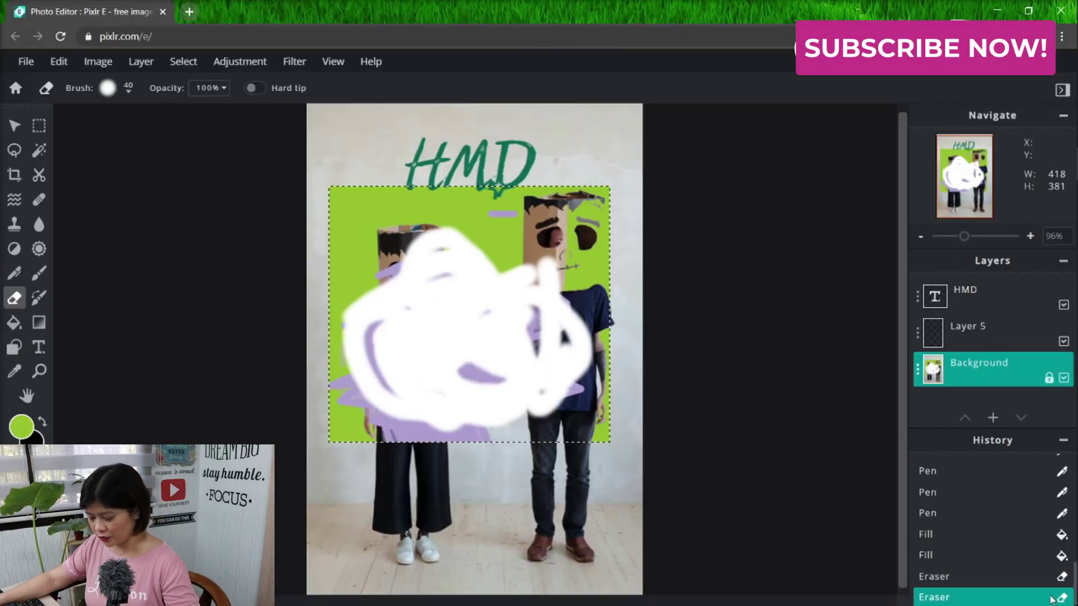
Revert the document through its history to the Marquee state preceding the pen, fill and eraser edits.
{"action": "scroll", "coordinate": [1010, 493], "scroll_direction": "up", "scroll_amount": 4}
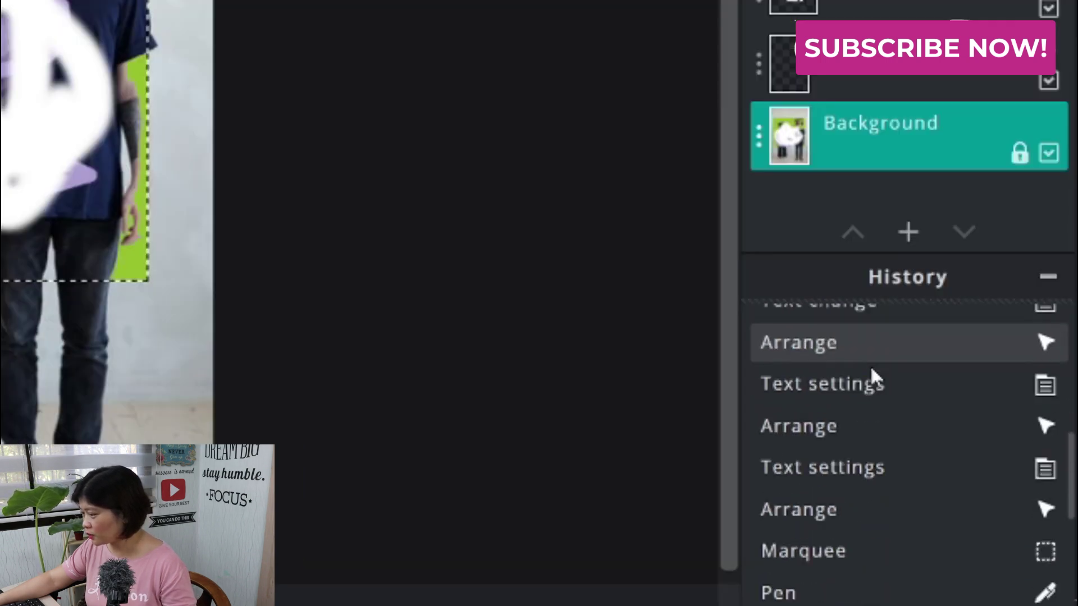
{"action": "scroll", "coordinate": [870, 404], "scroll_direction": "up", "scroll_amount": 3}
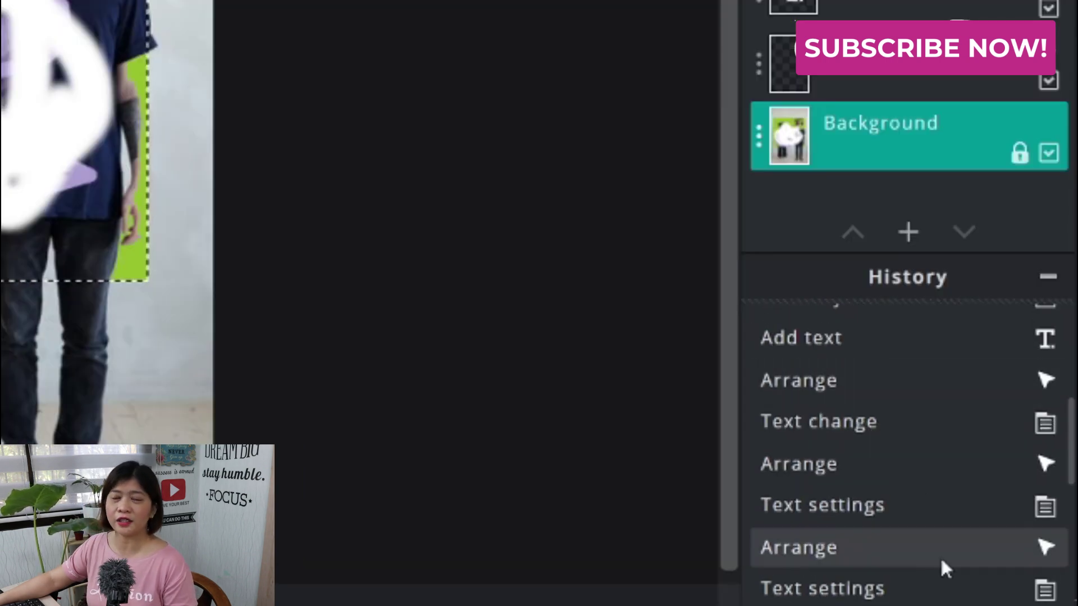
{"action": "scroll", "coordinate": [916, 523], "scroll_direction": "down", "scroll_amount": 5}
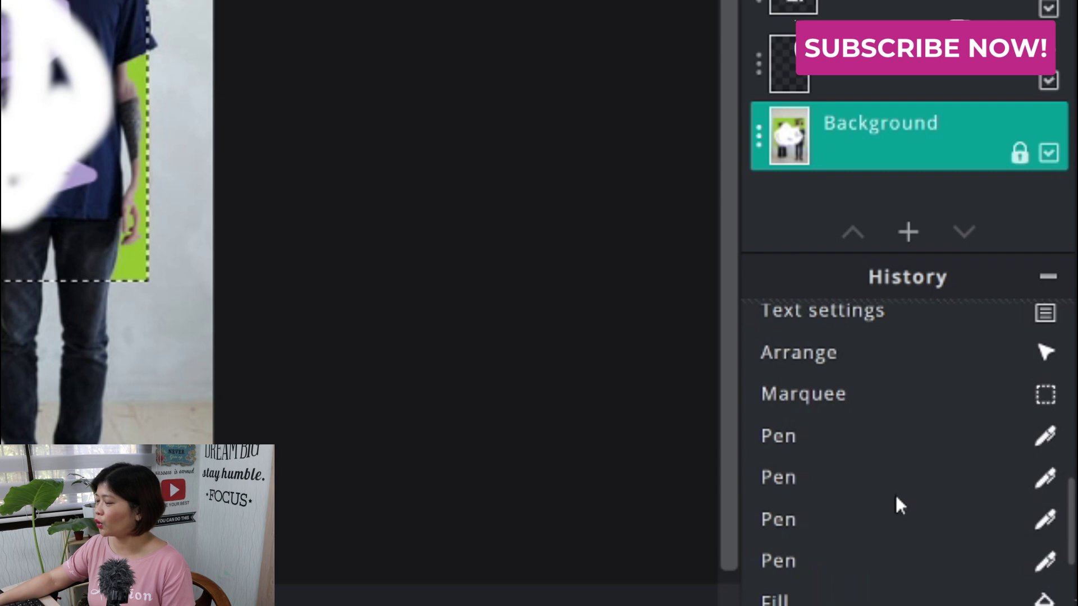
{"action": "left_click", "coordinate": [832, 397]}
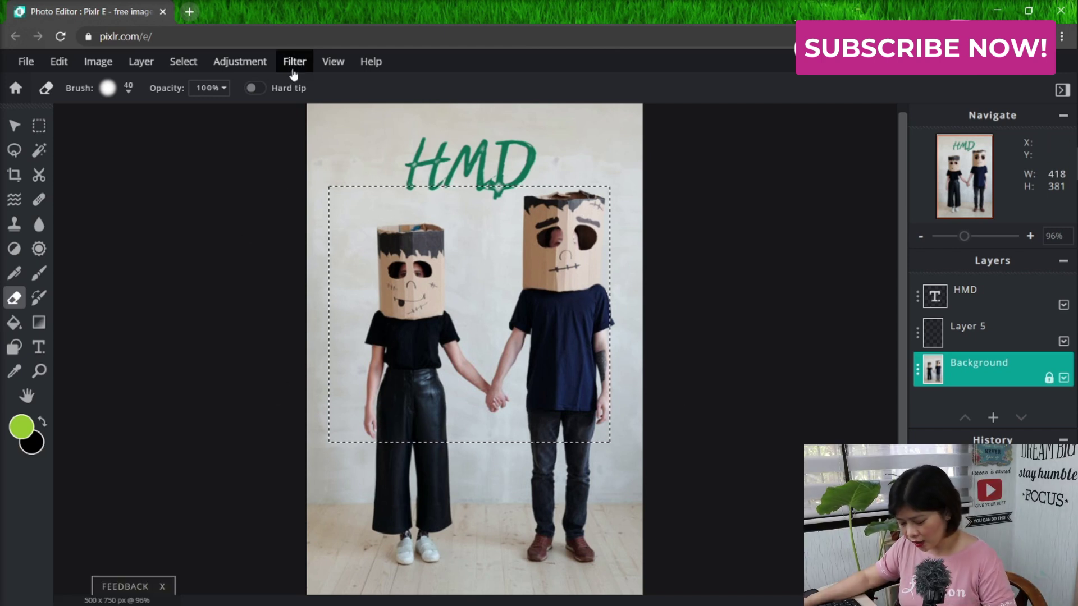
Deselect and crop the canvas with the Free constraint to the taller figure's box head and upper torso, about 178 × 281 px.
{"action": "key", "text": "ctrl+d"}
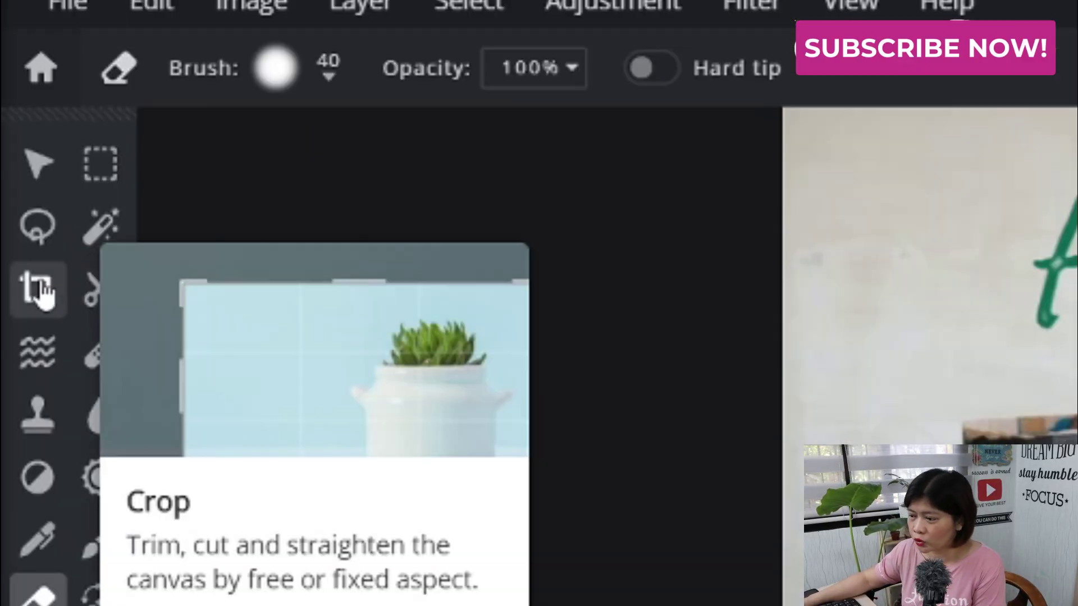
{"action": "left_click", "coordinate": [61, 286]}
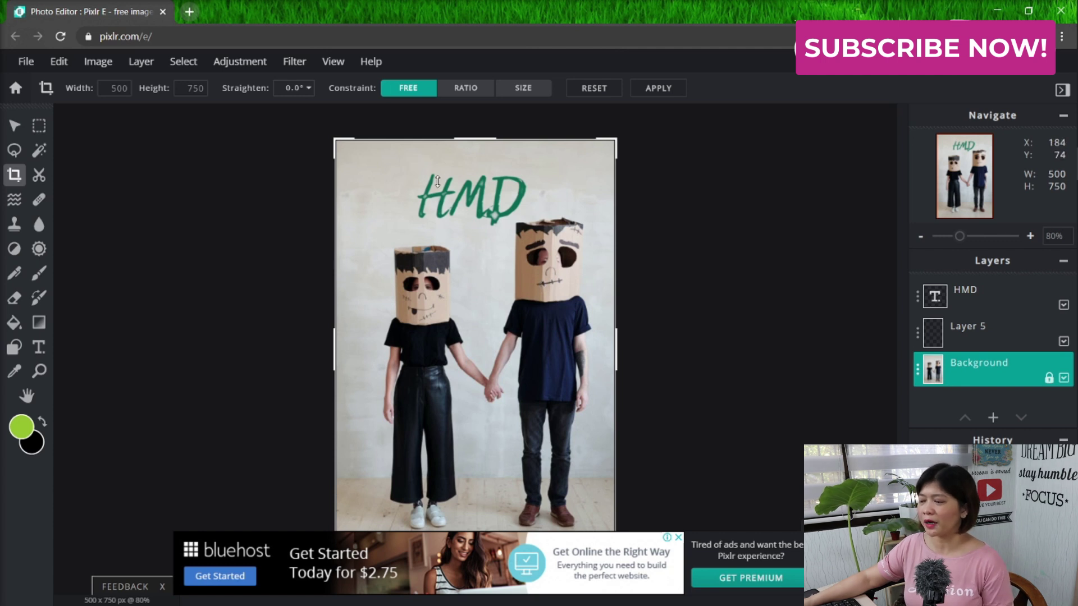
{"action": "scroll", "coordinate": [358, 306], "scroll_direction": "down", "scroll_amount": 1}
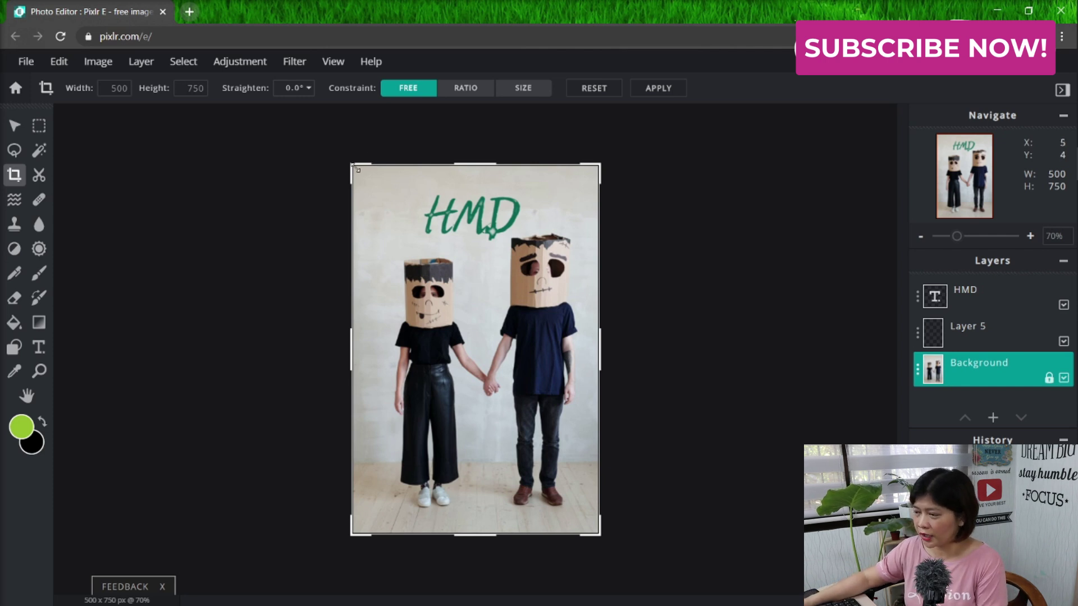
{"action": "left_click_drag", "start_coordinate": [356, 168], "coordinate": [498, 360]}
{"action": "left_click_drag", "start_coordinate": [538, 422], "coordinate": [526, 295]}
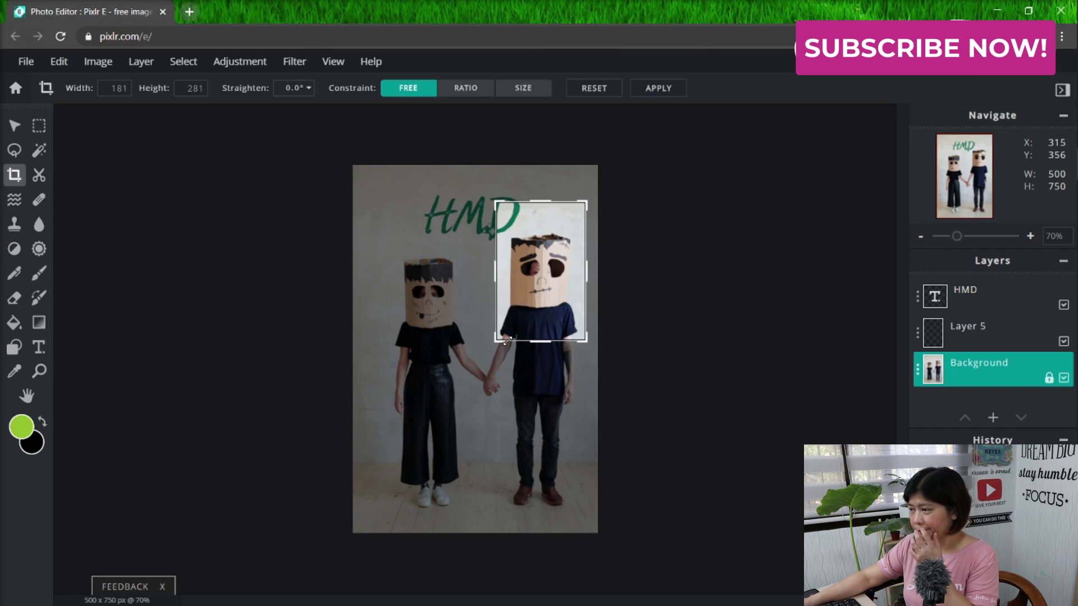
{"action": "left_click", "coordinate": [657, 88]}
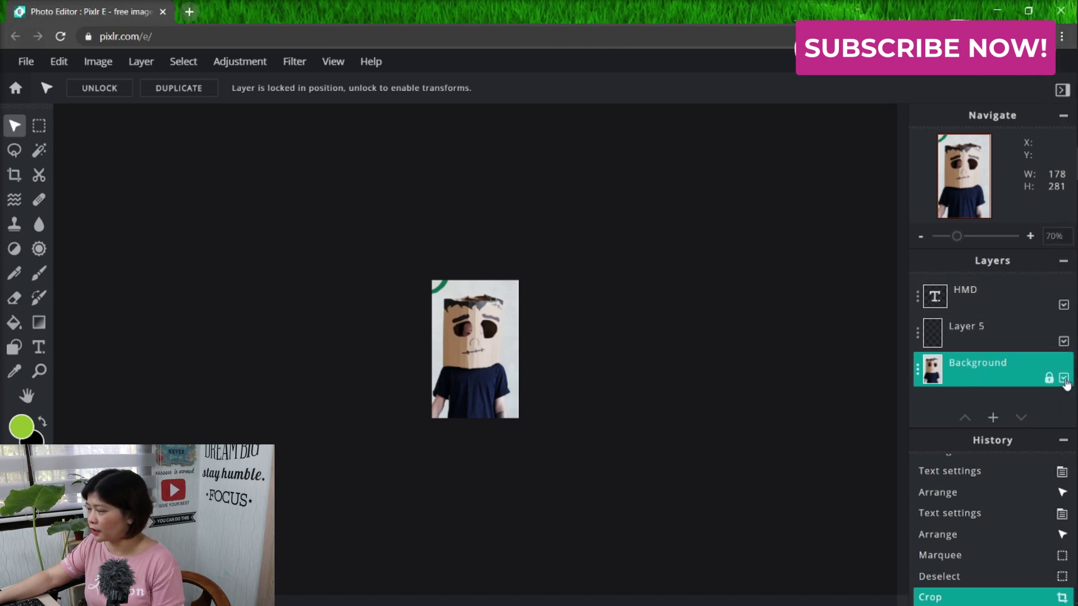
Toggle the Background layer's visibility off and on, and revert the history to the Marquee state preceding the crop.
{"action": "left_click", "coordinate": [1064, 380]}
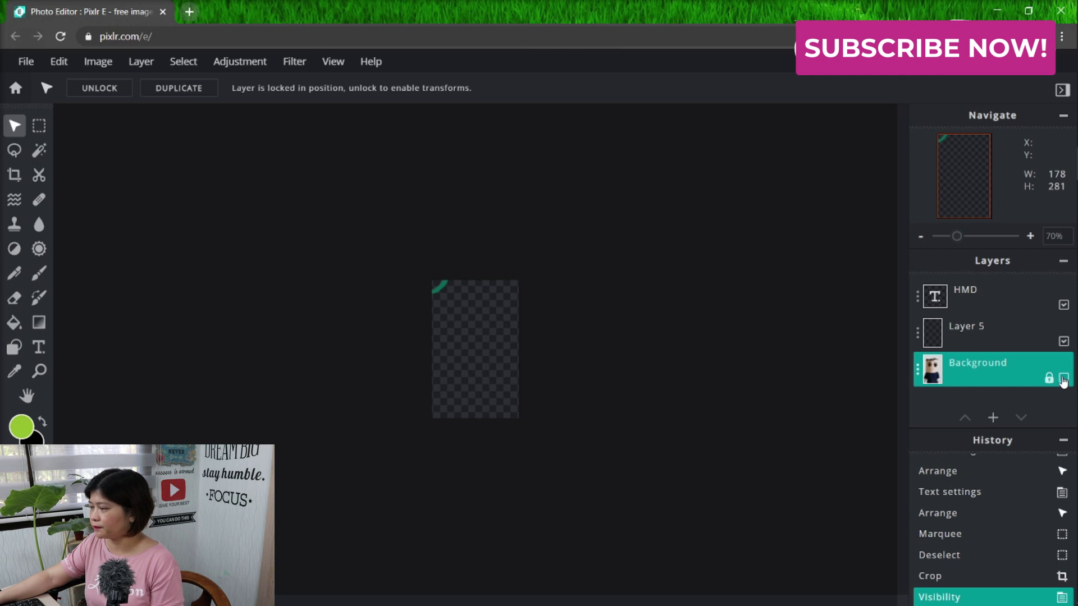
{"action": "left_click", "coordinate": [1064, 380]}
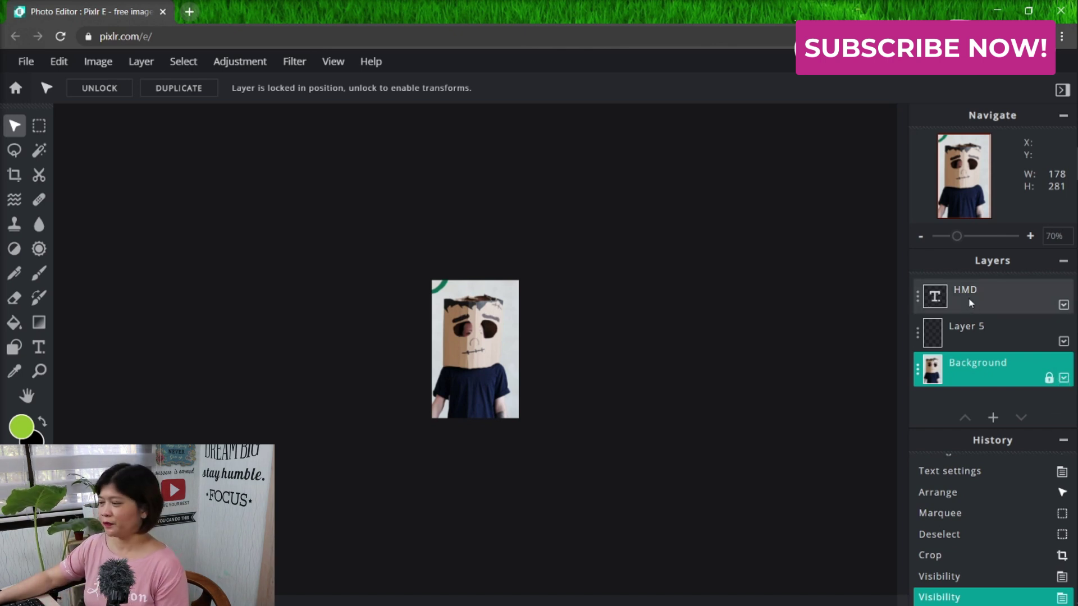
{"action": "mouse_move", "coordinate": [1047, 371]}
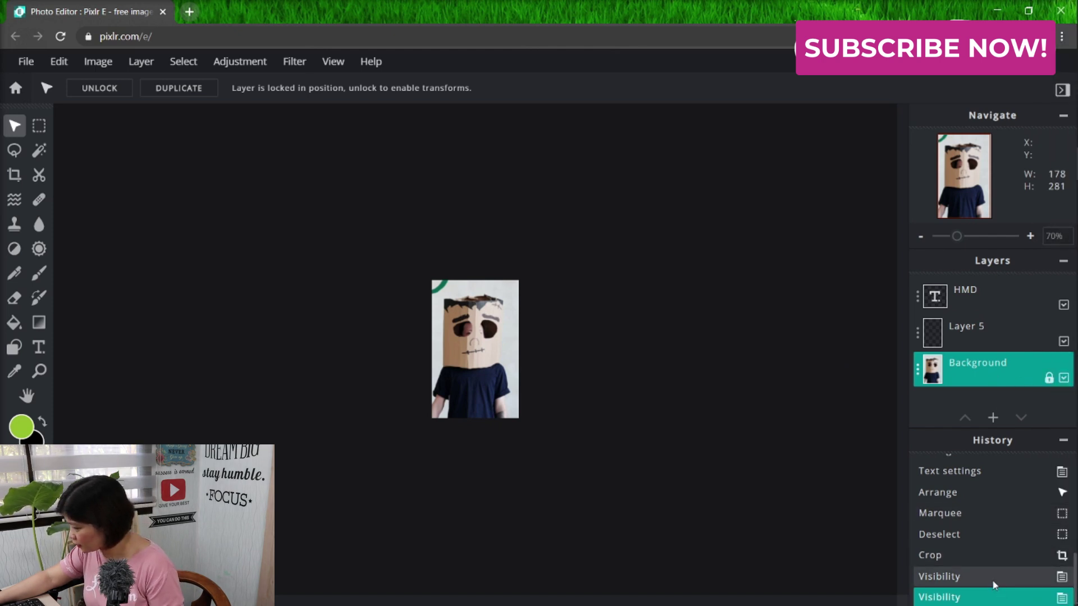
{"action": "scroll", "coordinate": [964, 544], "scroll_direction": "down", "scroll_amount": 1}
{"action": "left_click", "coordinate": [951, 510]}
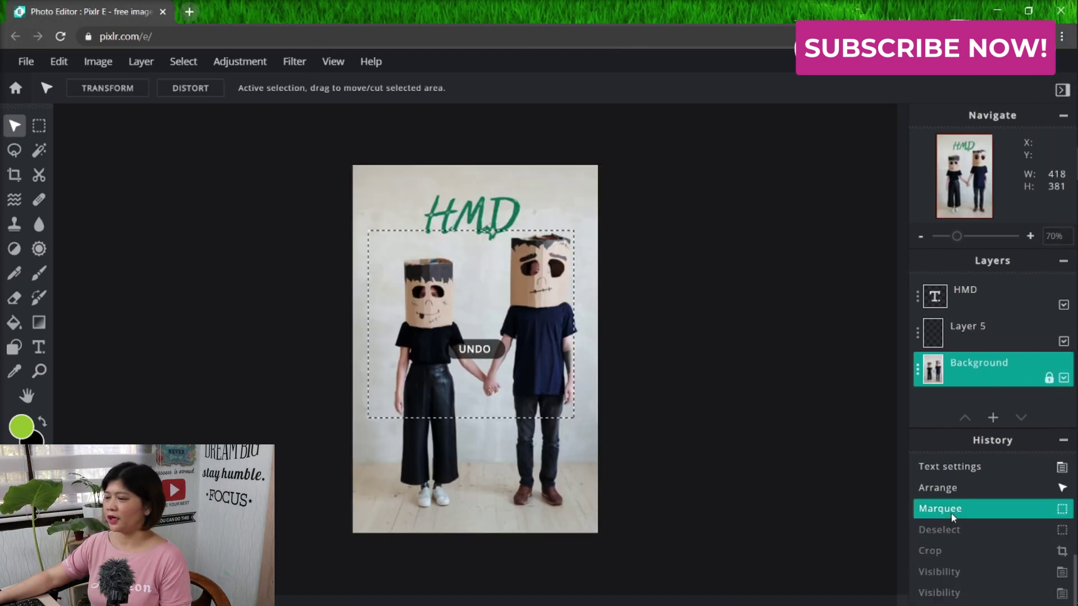
Hide the Background layer and Layer 5, leaving only the HMD text visible, and clear the marquee selection.
{"action": "left_click", "coordinate": [1063, 378]}
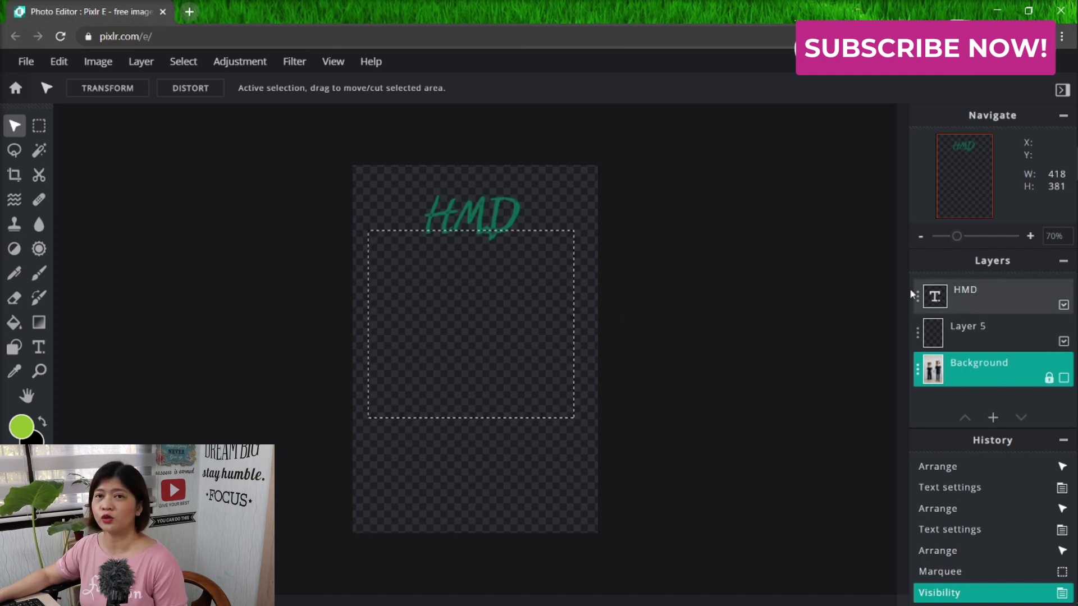
{"action": "left_click", "coordinate": [1064, 342]}
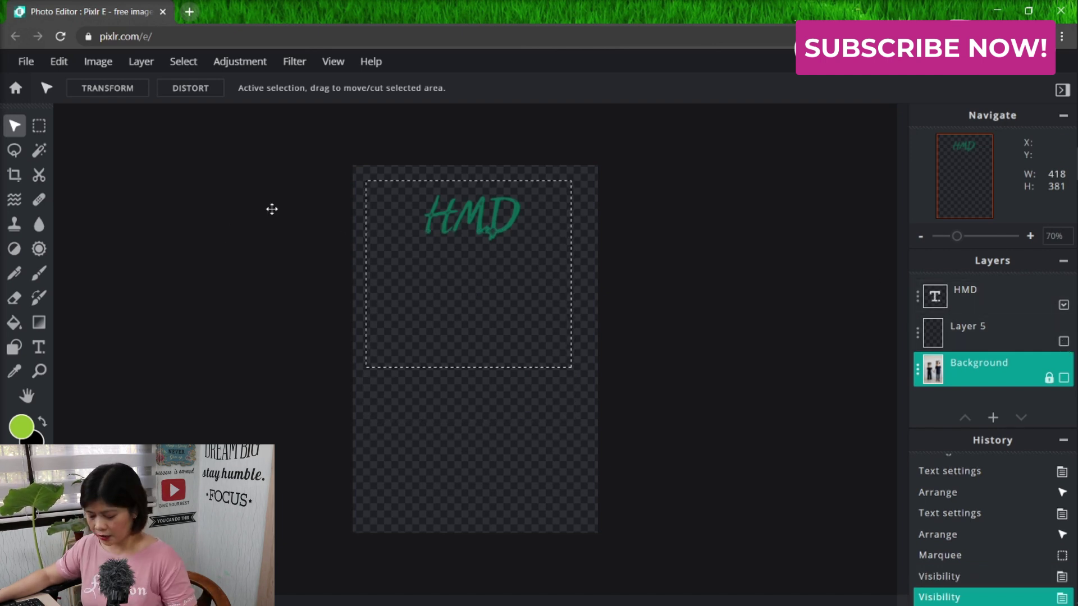
{"action": "key", "text": "ctrl+d"}
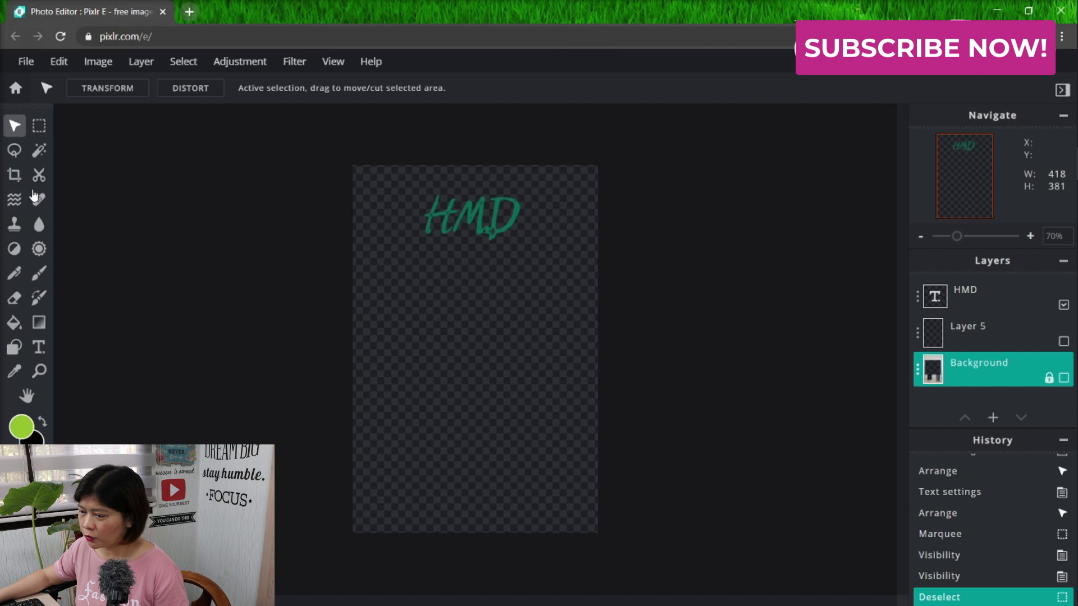
Crop the canvas to the full-width strip around the HMD text, about 500 × 196 px, and show the Background layer and Layer 5 again.
{"action": "left_click", "coordinate": [15, 175]}
{"action": "left_click_drag", "start_coordinate": [484, 528], "coordinate": [460, 255]}
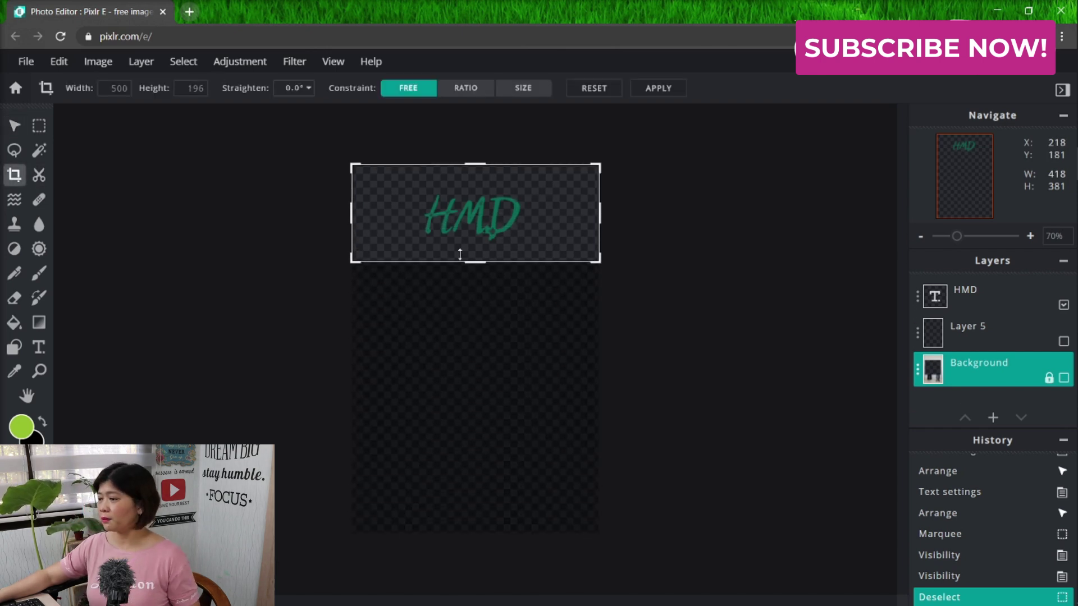
{"action": "key", "text": "Return"}
{"action": "left_click", "coordinate": [1061, 352]}
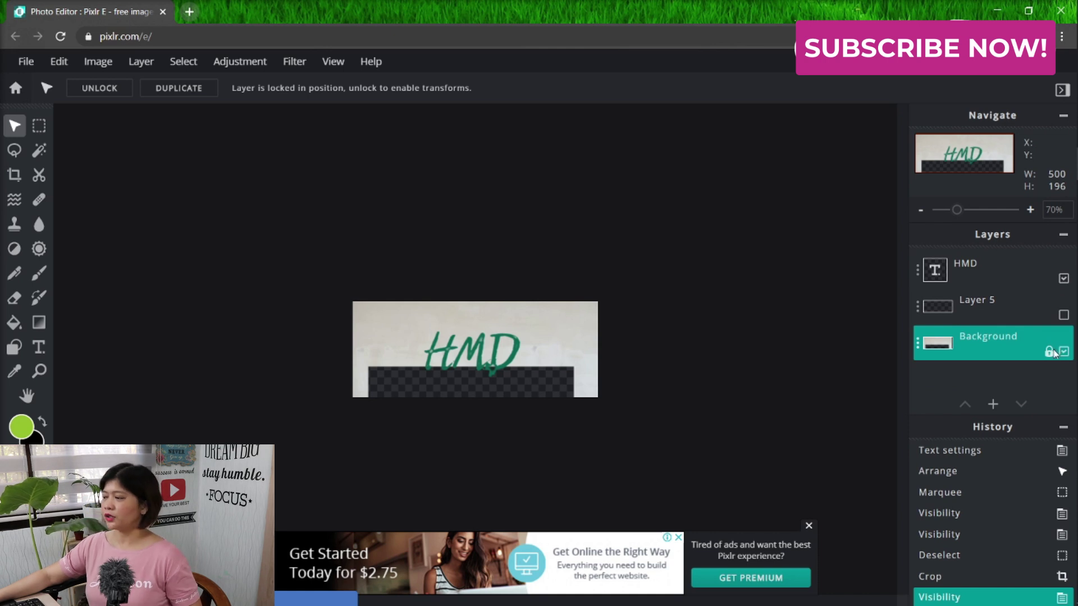
{"action": "left_click", "coordinate": [1063, 315]}
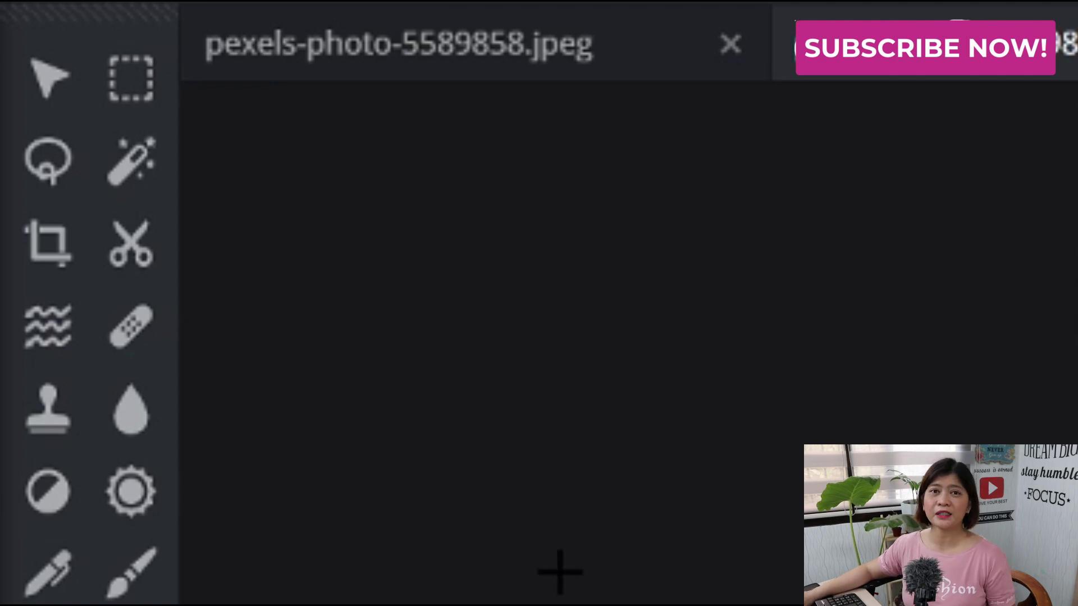
Use the Cutout shape mask in add mode to keep a large rectangle around the figures' upper bodies and several ellipses beneath and beside their legs.
{"action": "left_click", "coordinate": [143, 564]}
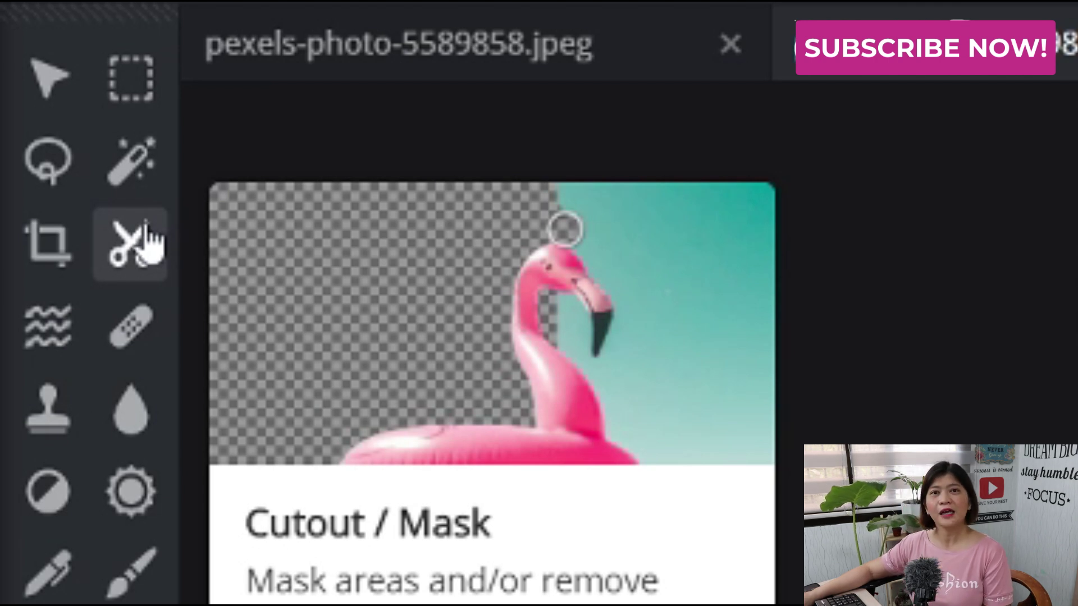
{"action": "left_click", "coordinate": [137, 246]}
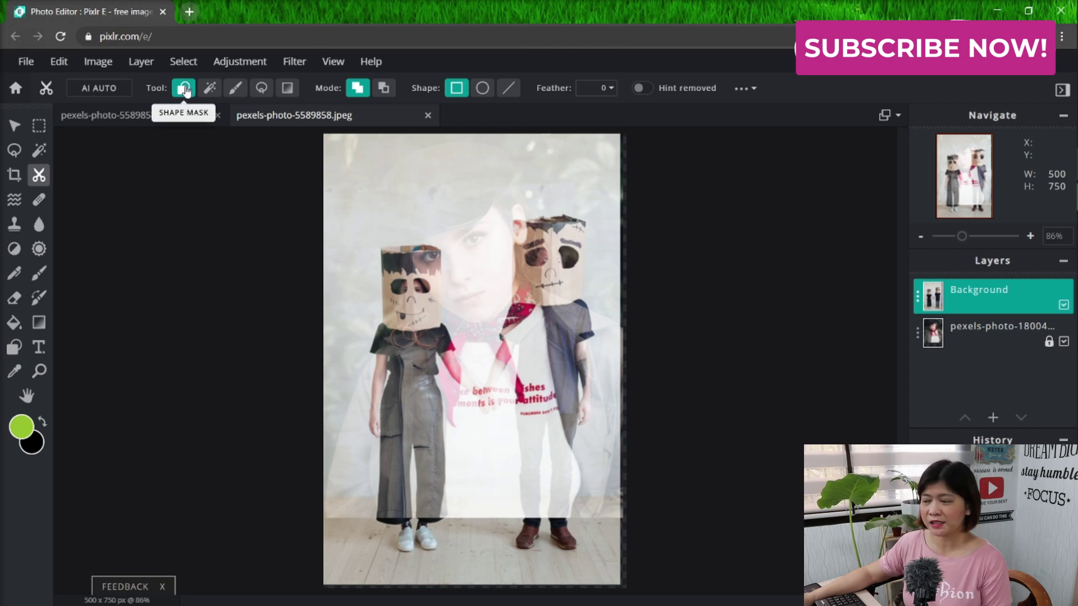
{"action": "left_click_drag", "start_coordinate": [366, 152], "coordinate": [588, 402]}
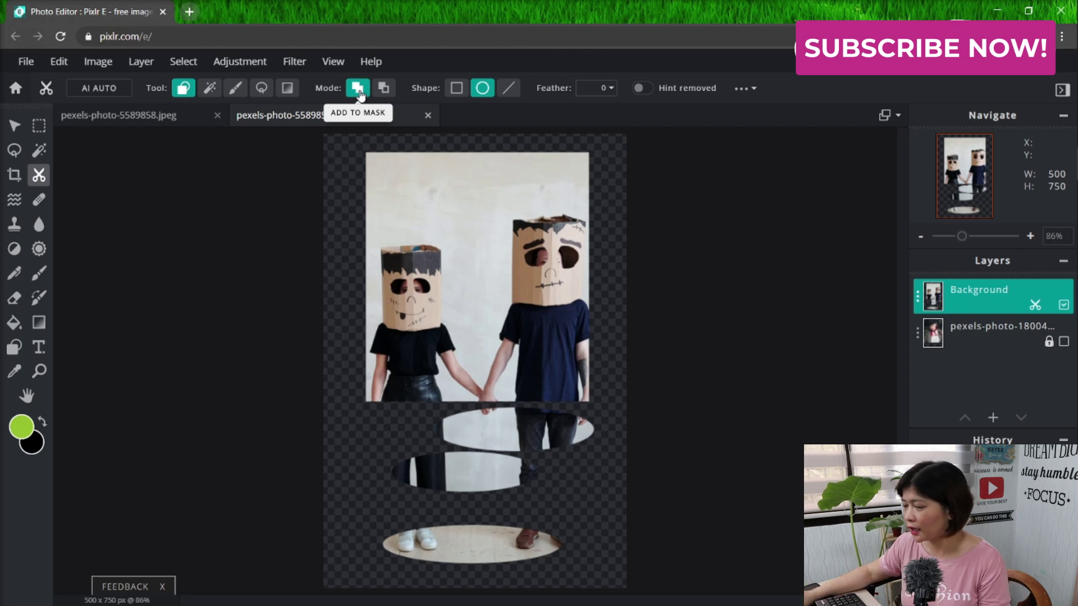
{"action": "left_click_drag", "start_coordinate": [344, 414], "coordinate": [367, 507]}
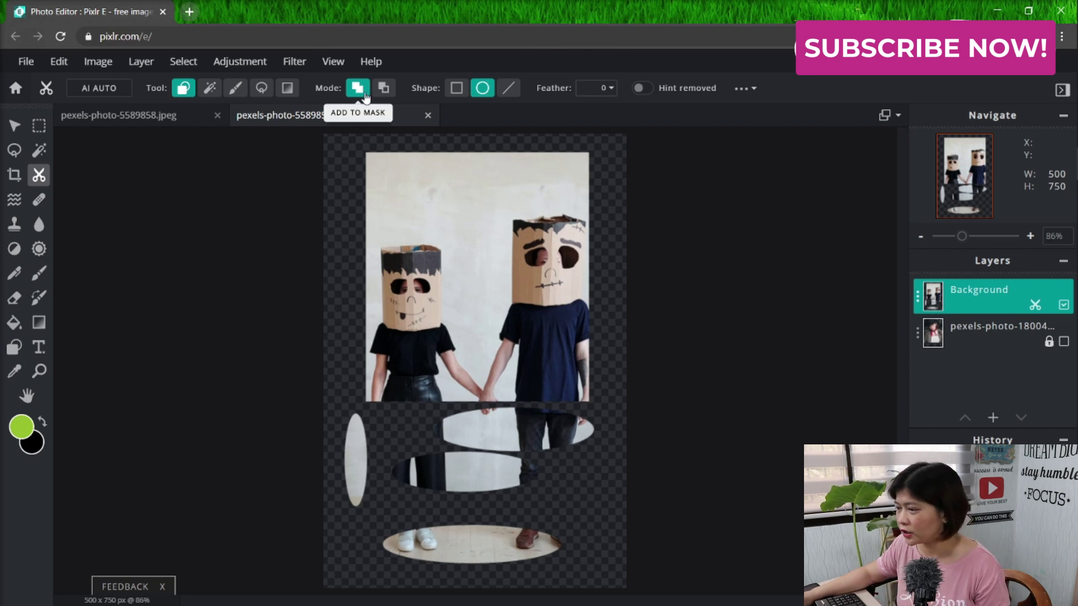
Remove from the Background mask a large ellipse between the two heads and a rectangle across the figures' torsos.
{"action": "left_click", "coordinate": [383, 88]}
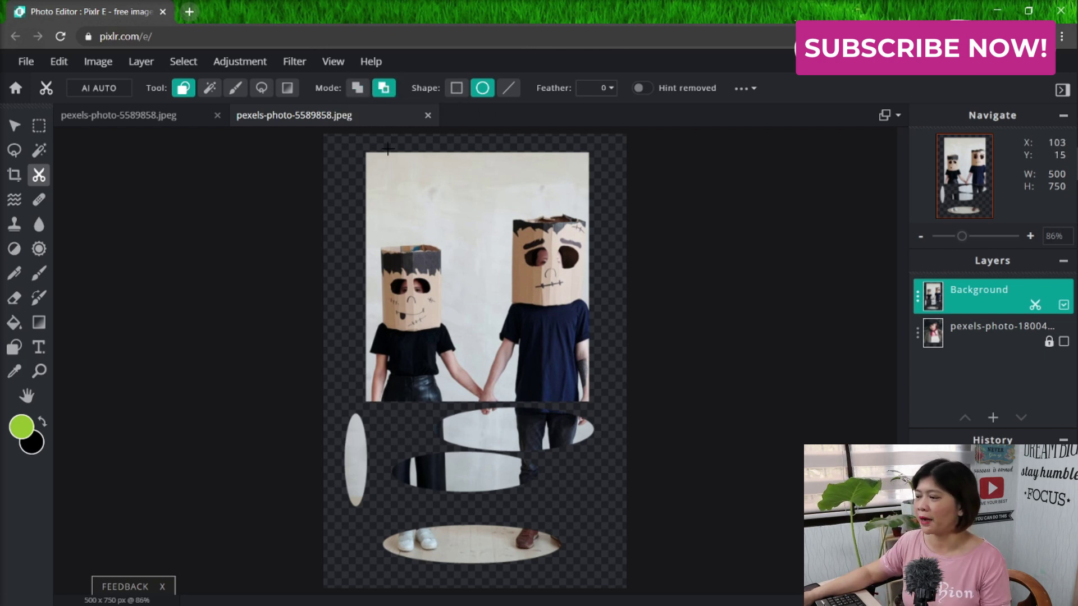
{"action": "left_click_drag", "start_coordinate": [404, 167], "coordinate": [511, 298]}
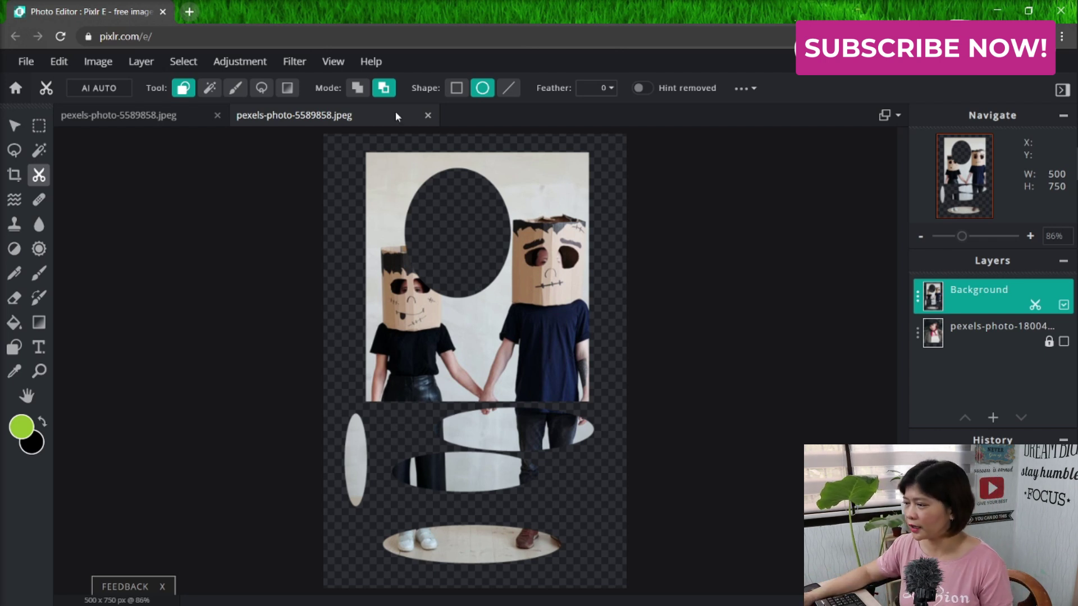
{"action": "left_click", "coordinate": [456, 88]}
{"action": "left_click_drag", "start_coordinate": [412, 324], "coordinate": [507, 333]}
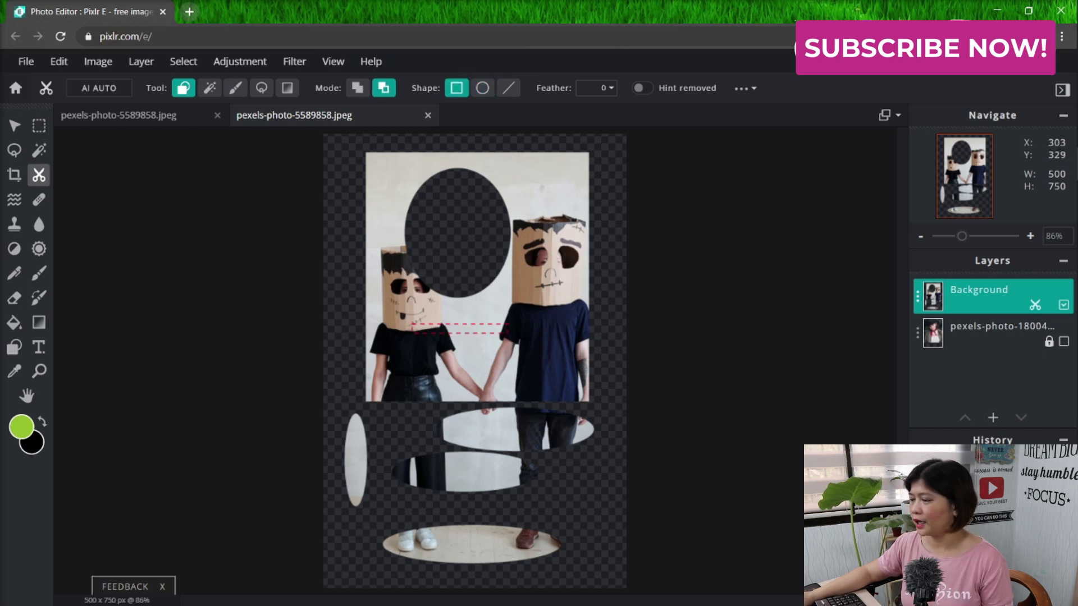
{"action": "left_click_drag", "start_coordinate": [537, 382], "coordinate": [538, 387]}
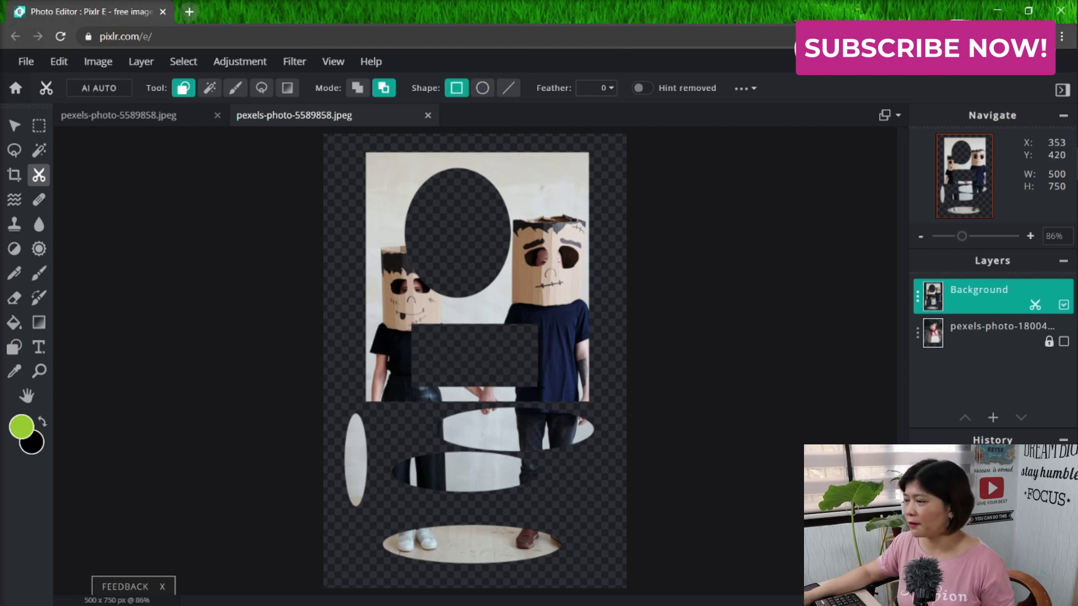
Add two overlapping rectangles back to the Background mask, over the figures' joined hands and torsos and over the shorter figure's legs.
{"action": "left_click", "coordinate": [360, 89]}
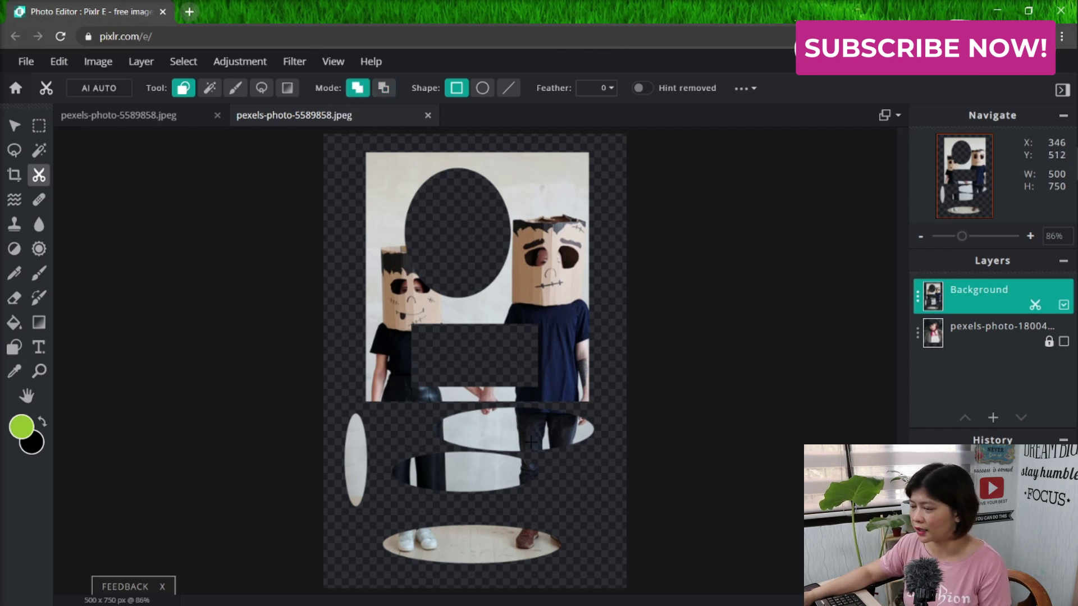
{"action": "left_click_drag", "start_coordinate": [405, 316], "coordinate": [569, 446]}
{"action": "left_click_drag", "start_coordinate": [350, 396], "coordinate": [473, 558]}
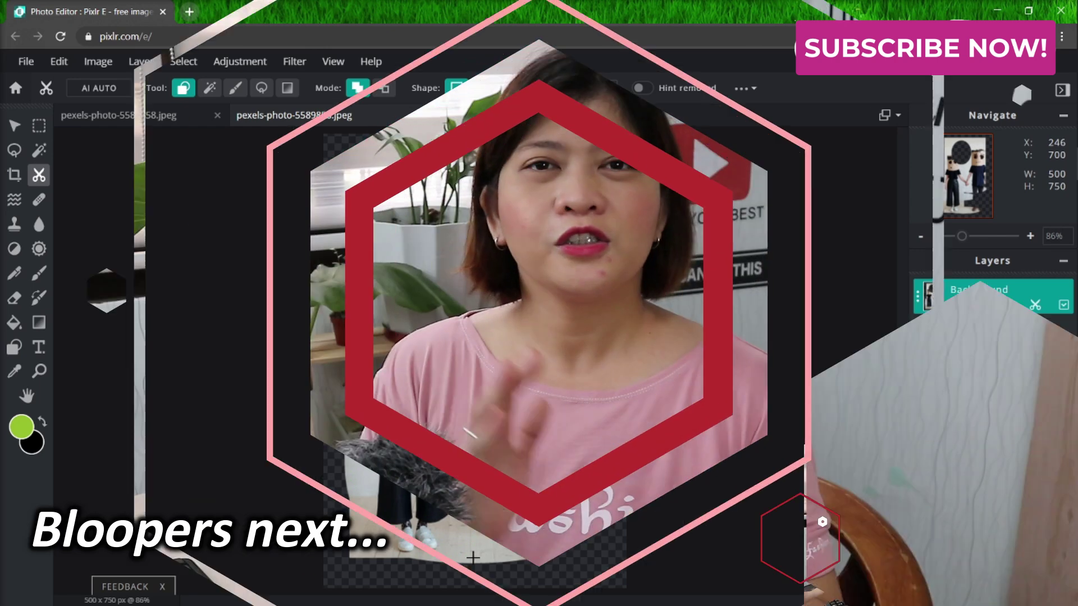